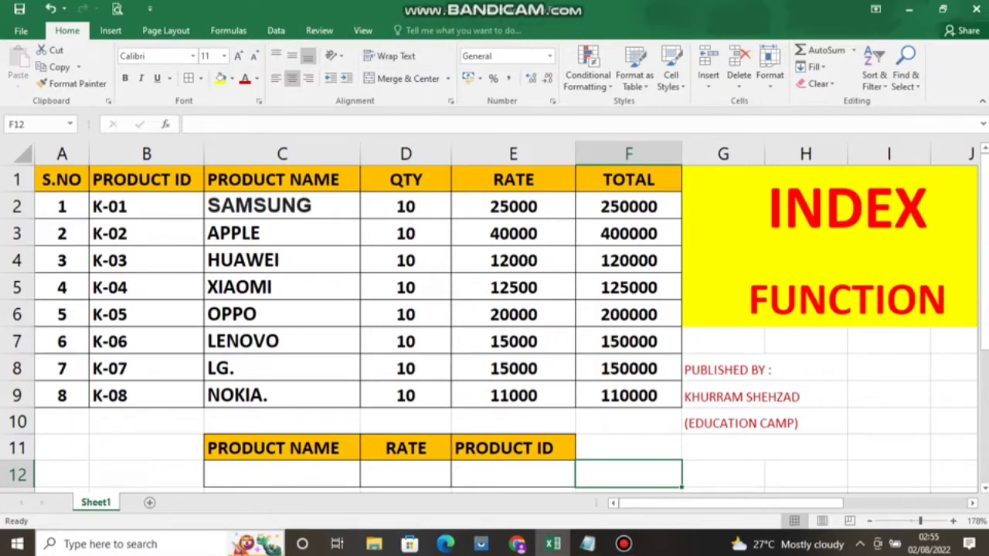
Enter =VLOOKUP(C12,C1:F9,3,0) in cell D12 under RATE in the lookup table
{"action": "left_click", "coordinate": [282, 474]}
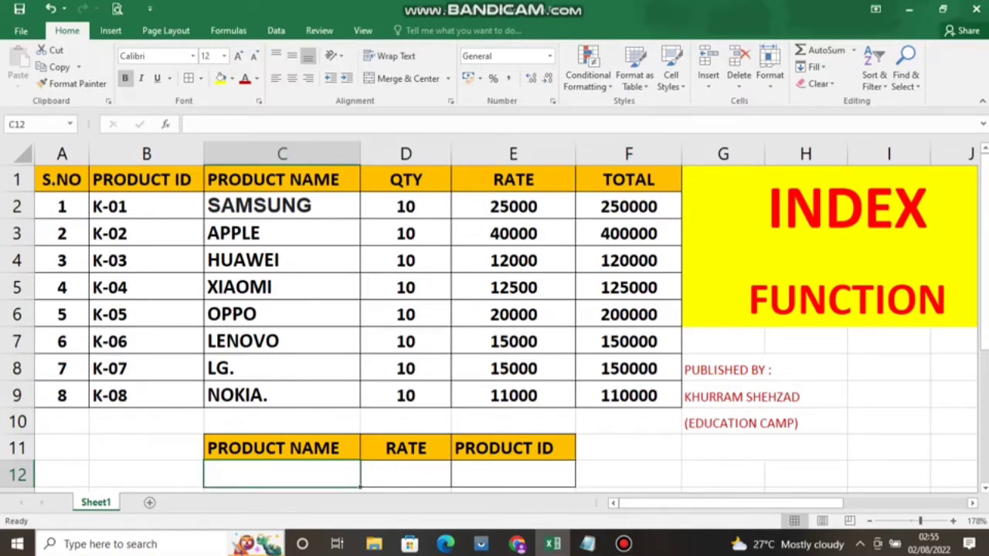
{"action": "left_click", "coordinate": [405, 474]}
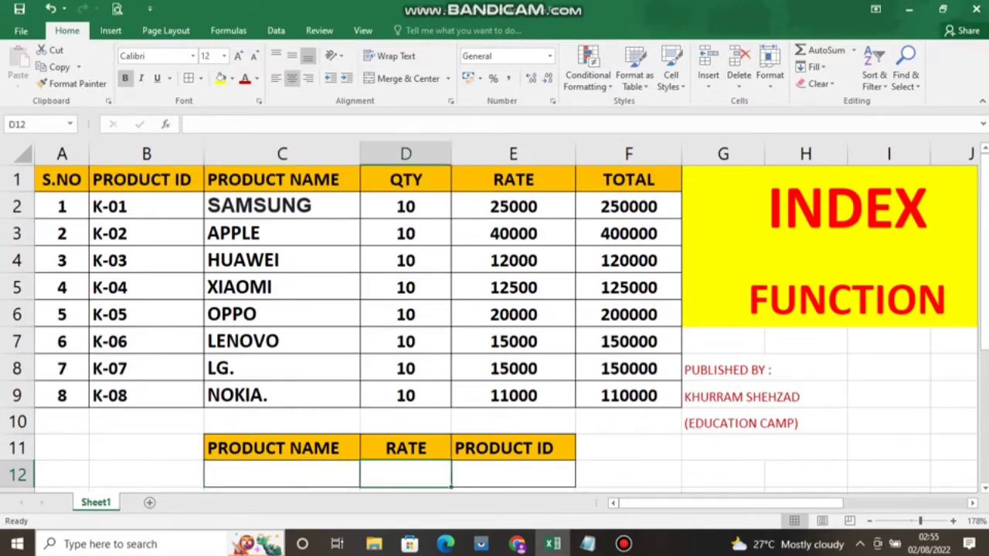
{"action": "type", "text": "="}
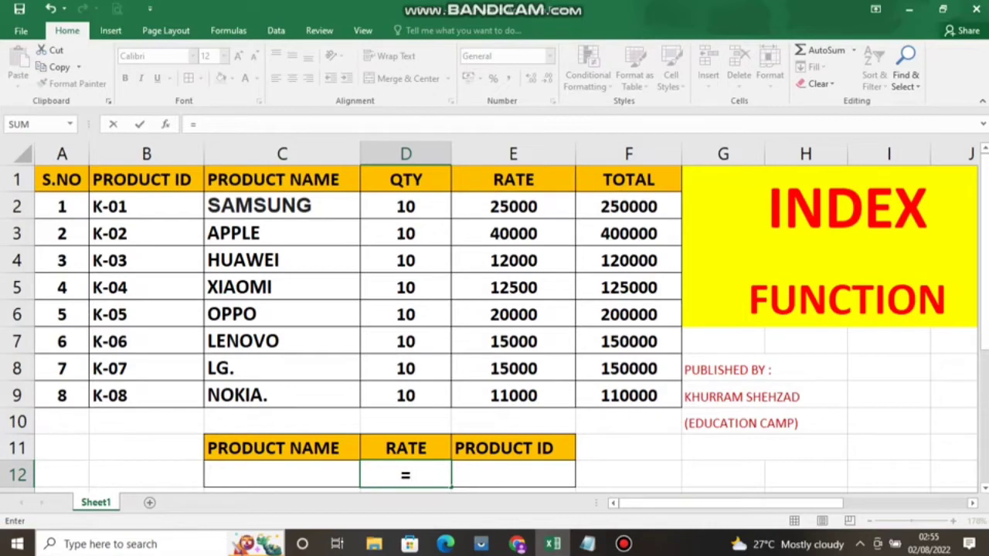
{"action": "type", "text": "V"}
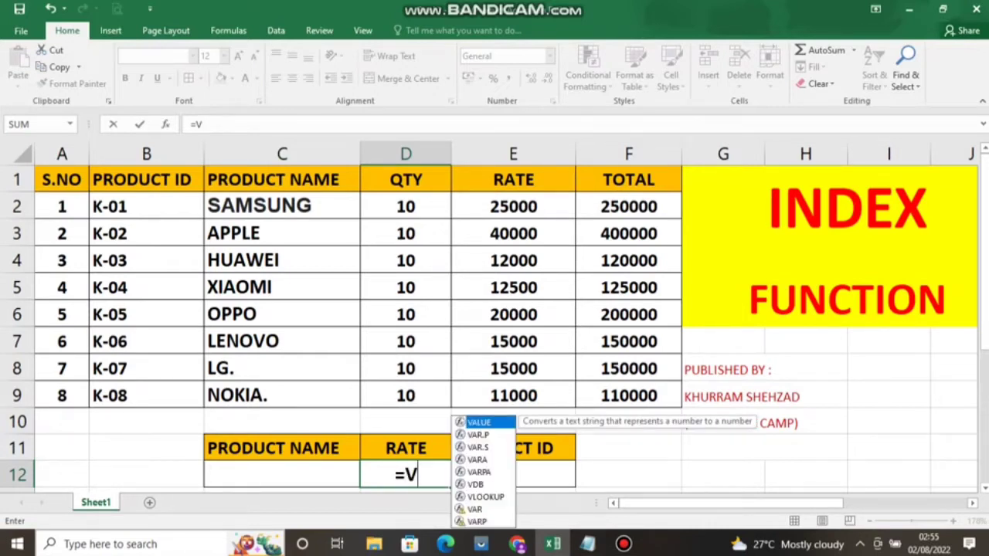
{"action": "type", "text": "LOOKUP"}
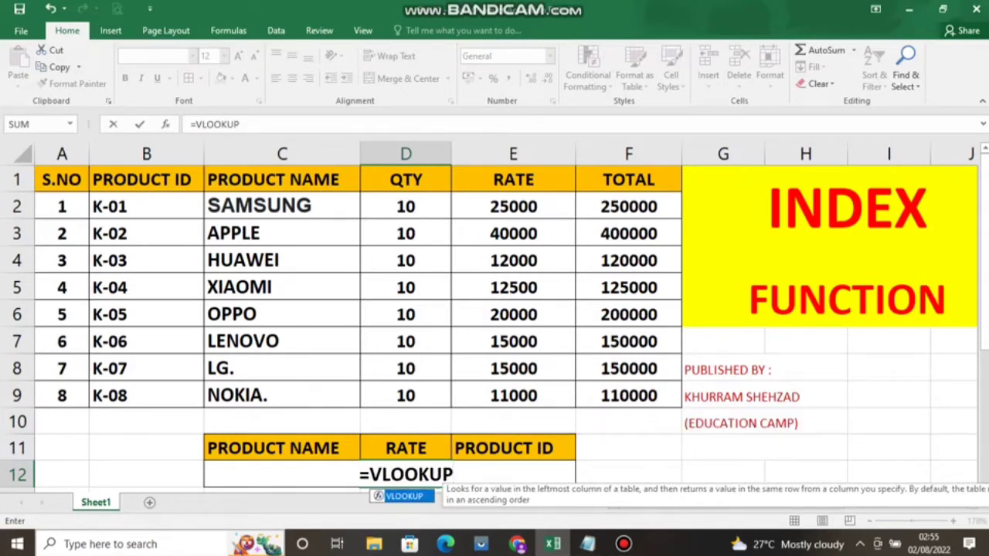
{"action": "type", "text": "("}
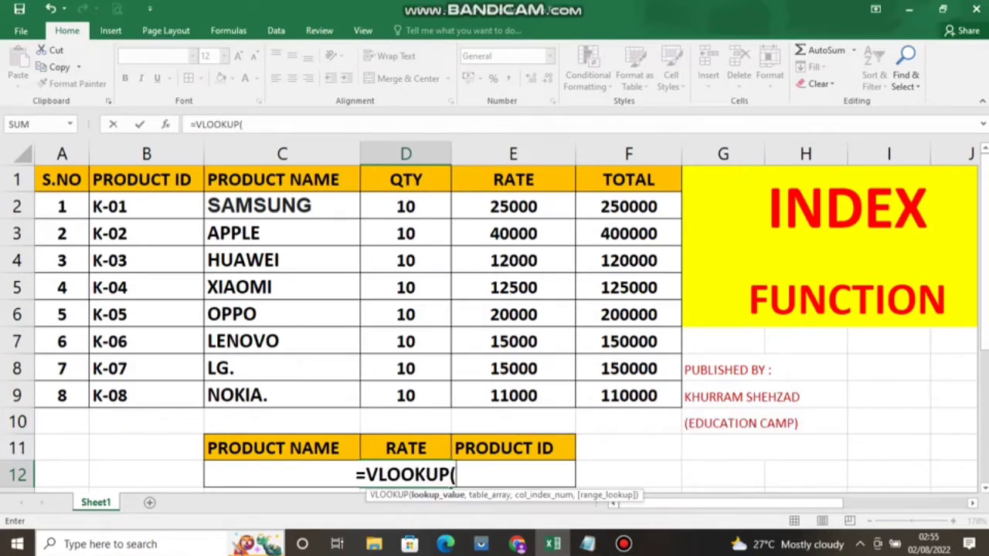
{"action": "left_click", "coordinate": [281, 474]}
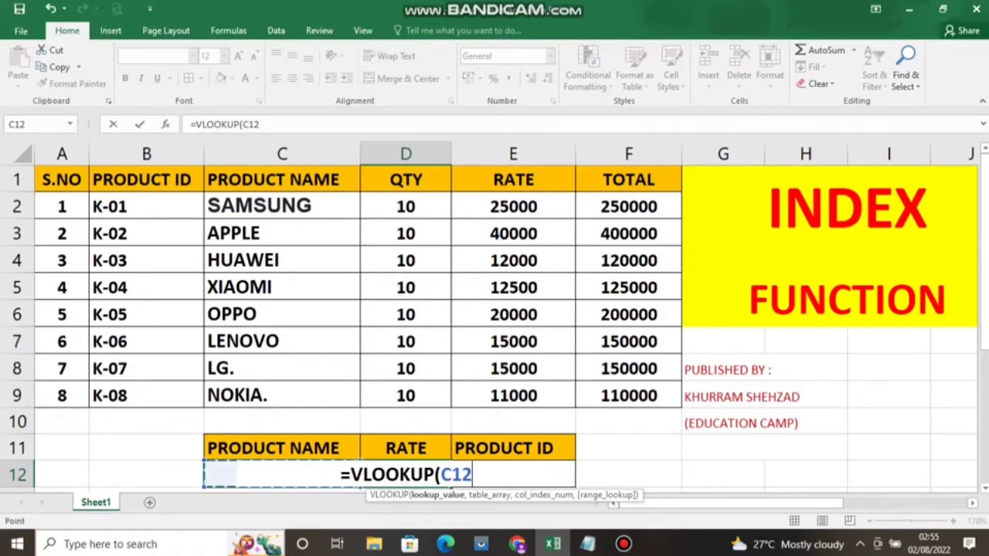
{"action": "type", "text": ","}
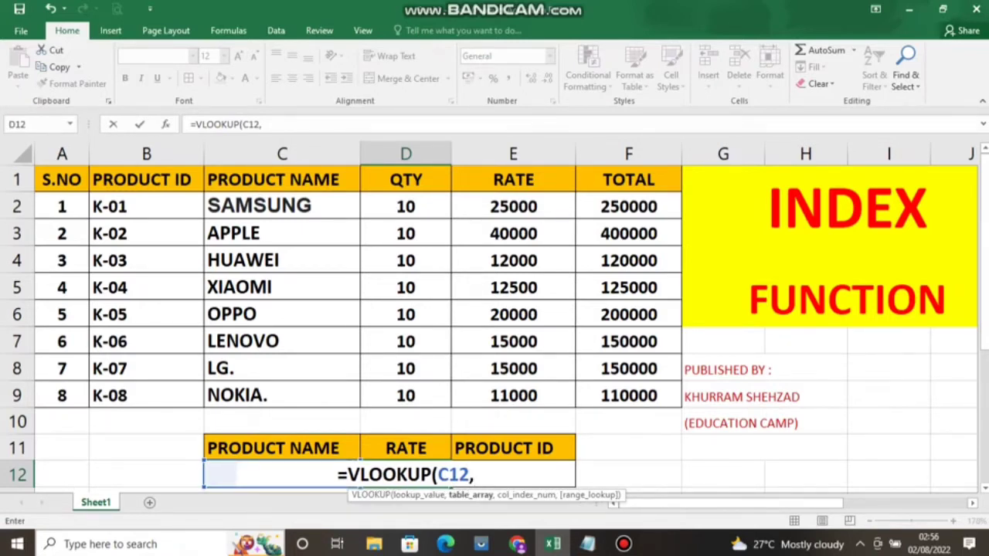
{"action": "left_click_drag", "start_coordinate": [255, 179], "coordinate": [673, 398]}
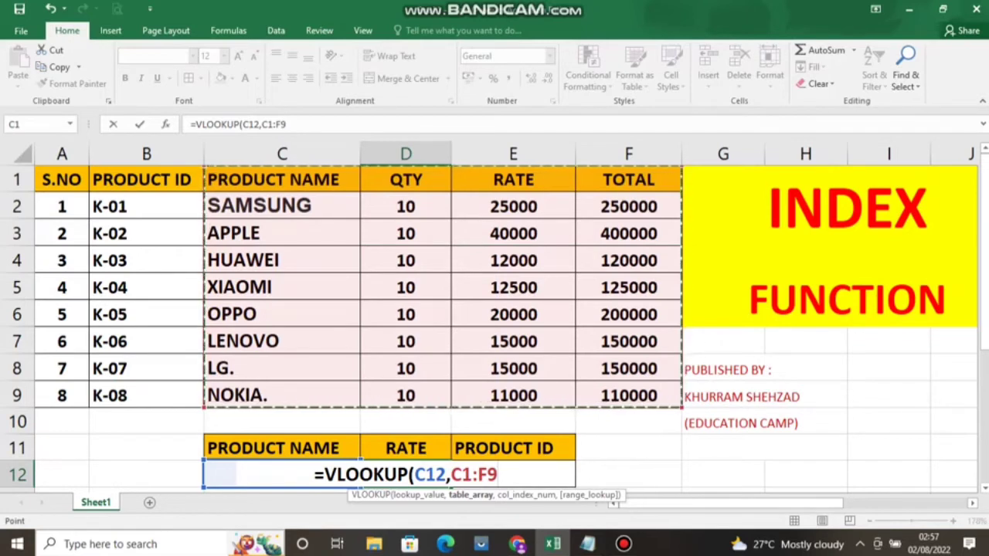
{"action": "type", "text": ","}
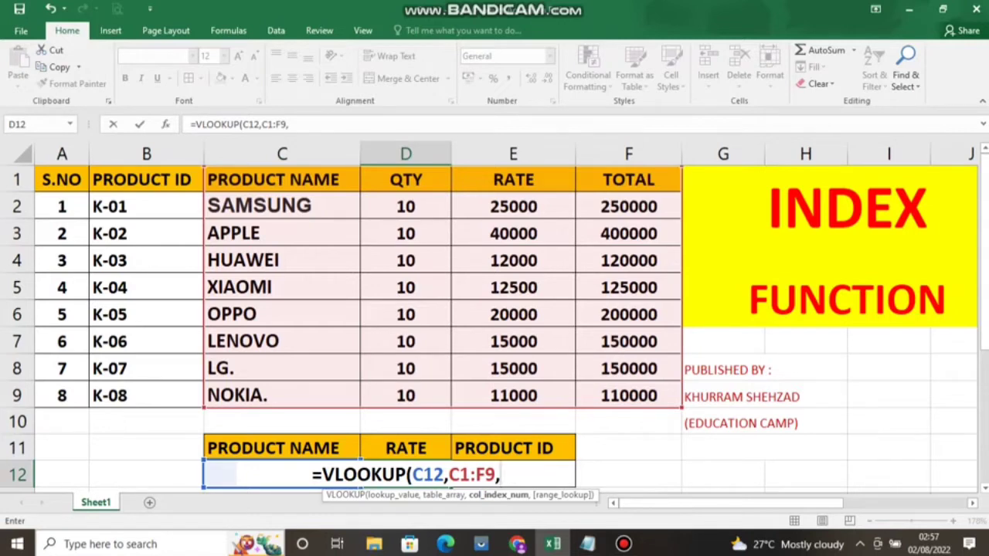
{"action": "type", "text": "3"}
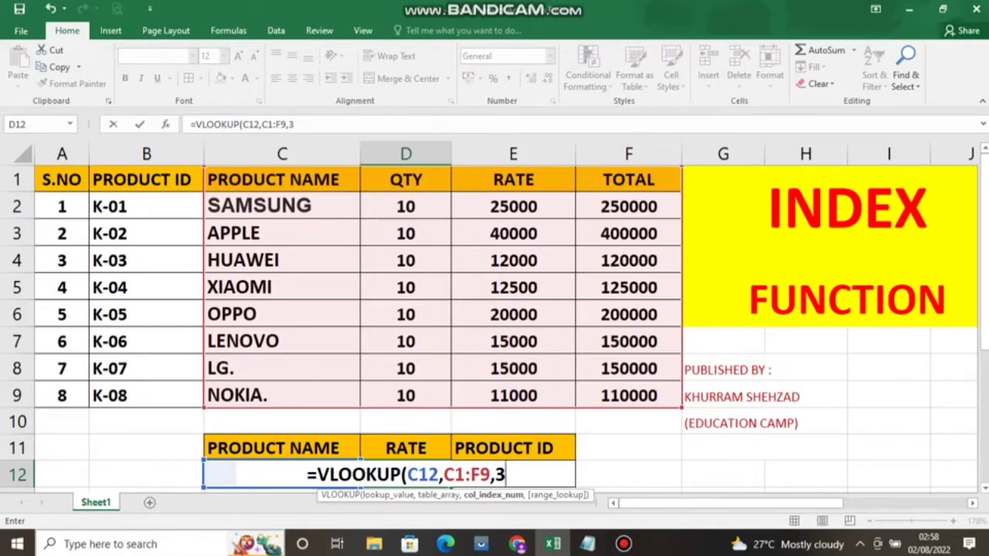
{"action": "type", "text": ","}
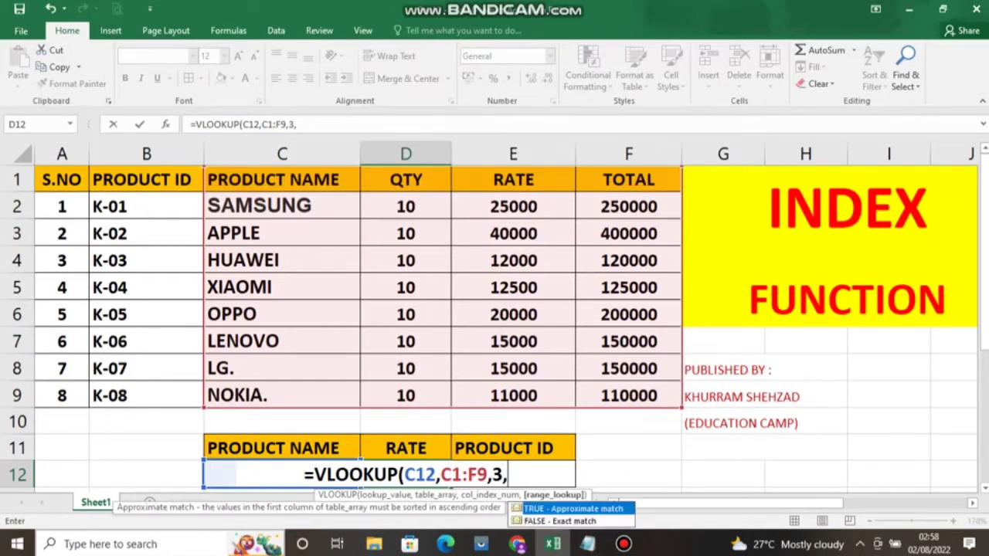
{"action": "type", "text": "0"}
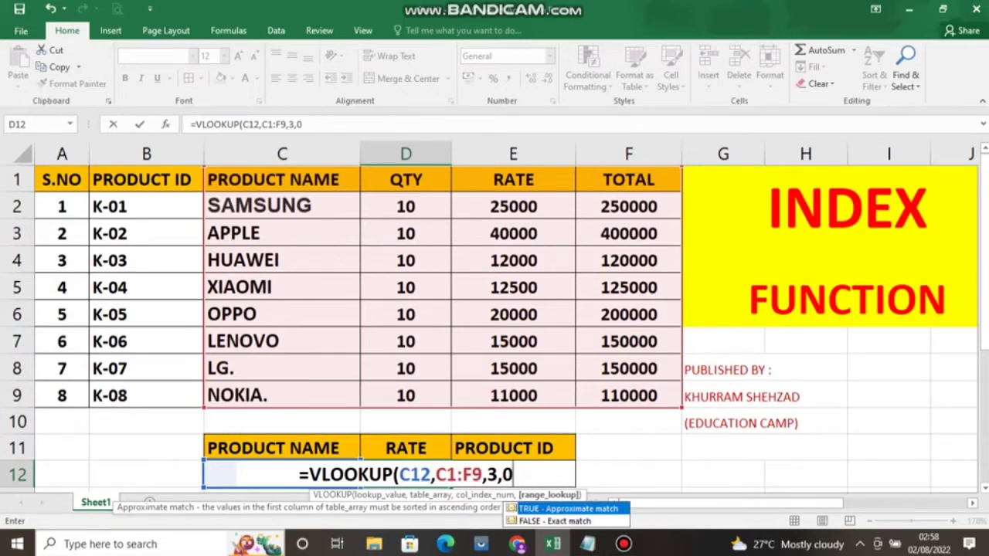
{"action": "type", "text": ")"}
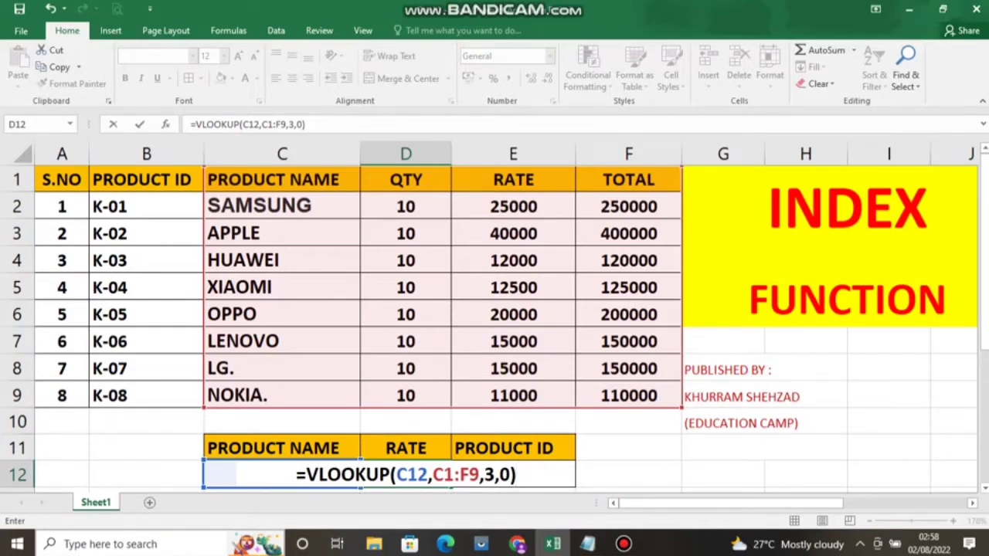
{"action": "key", "text": "Return"}
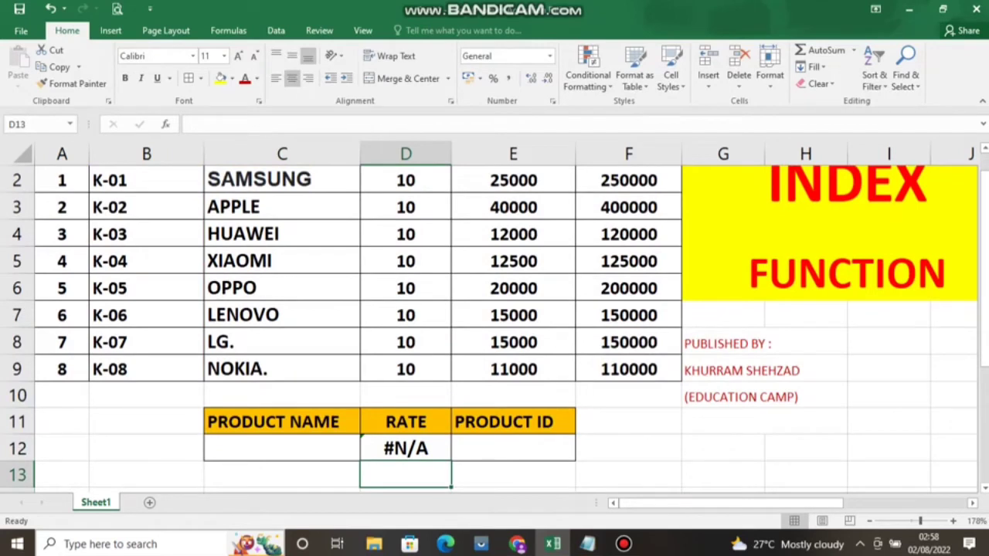
Enter APPLE as the product name in C12, then select its source cells C3:E3 to compare the rate
{"action": "left_click", "coordinate": [282, 448]}
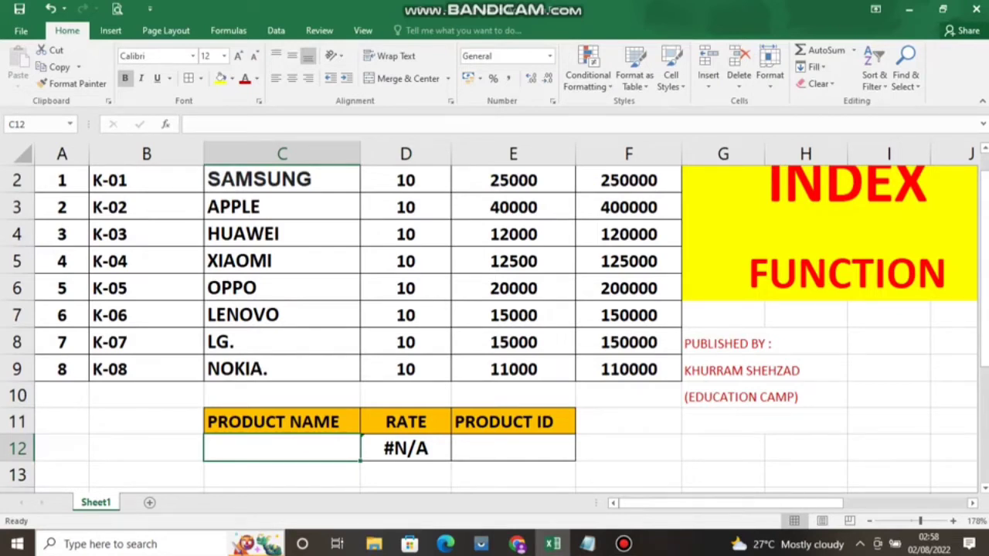
{"action": "type", "text": "A"}
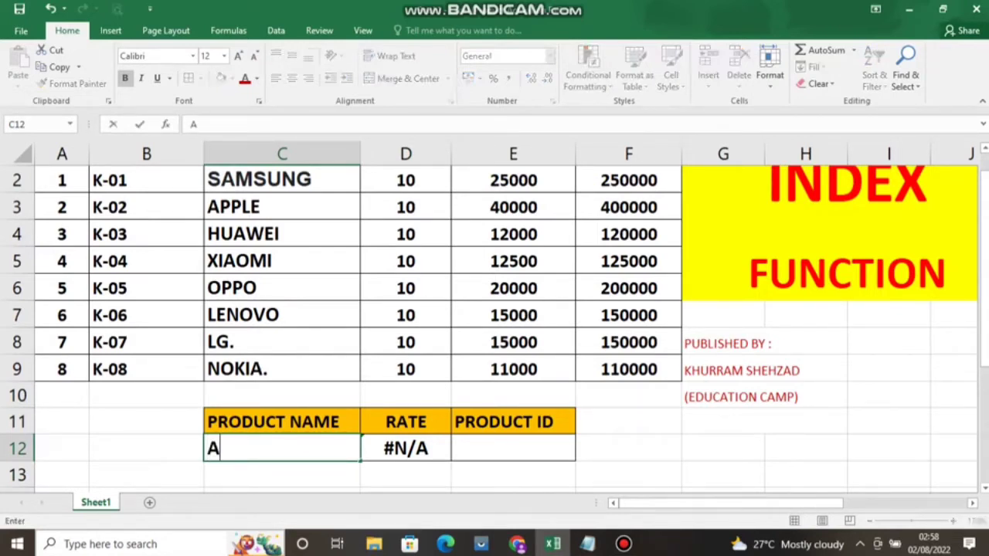
{"action": "type", "text": "PPLE"}
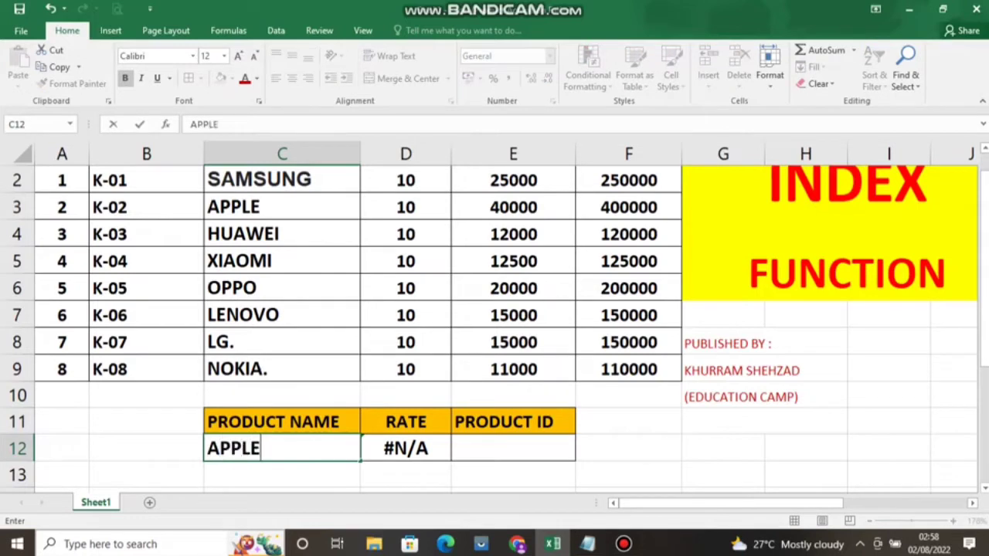
{"action": "key", "text": "Return"}
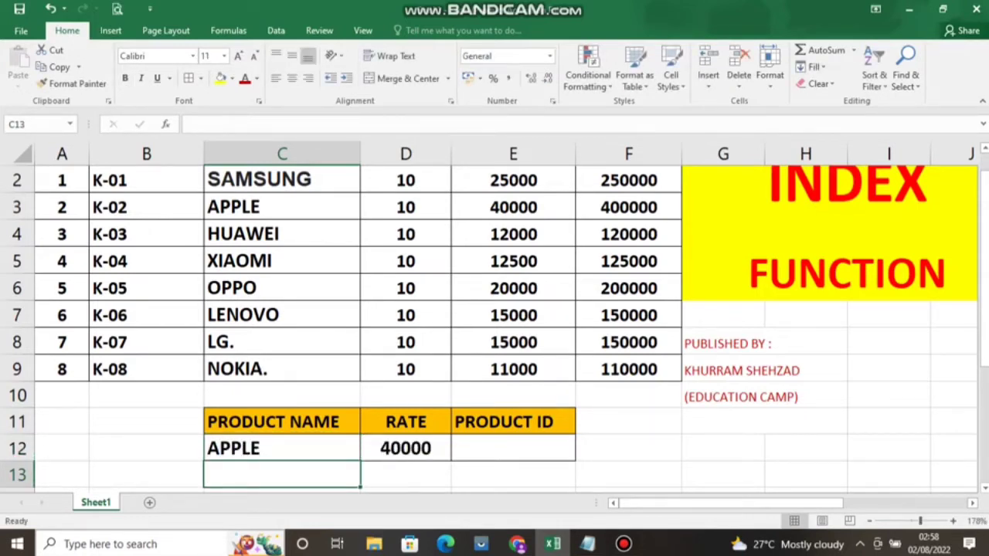
{"action": "left_click_drag", "start_coordinate": [282, 207], "coordinate": [511, 233]}
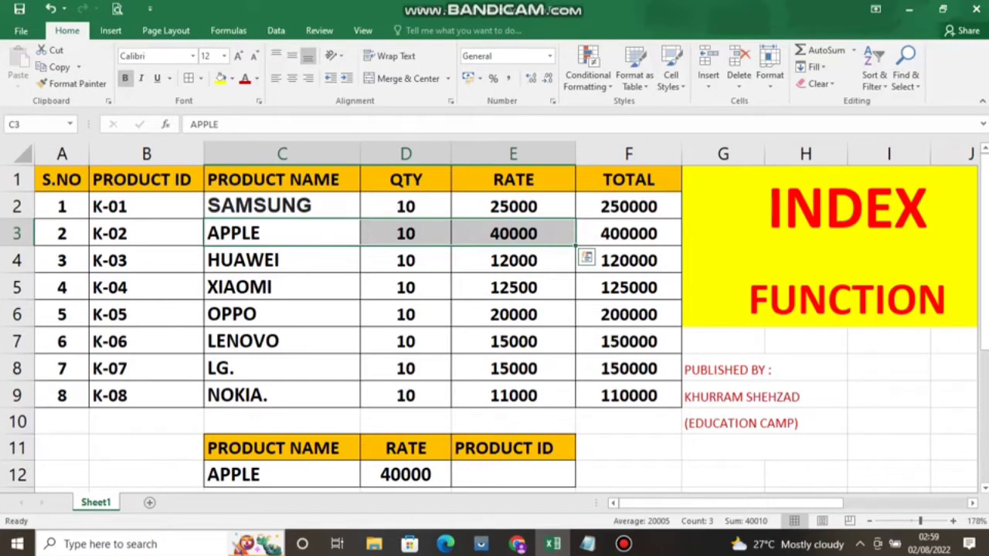
Clear the VLOOKUP formula from D12 and the product name from C12
{"action": "left_click", "coordinate": [406, 474]}
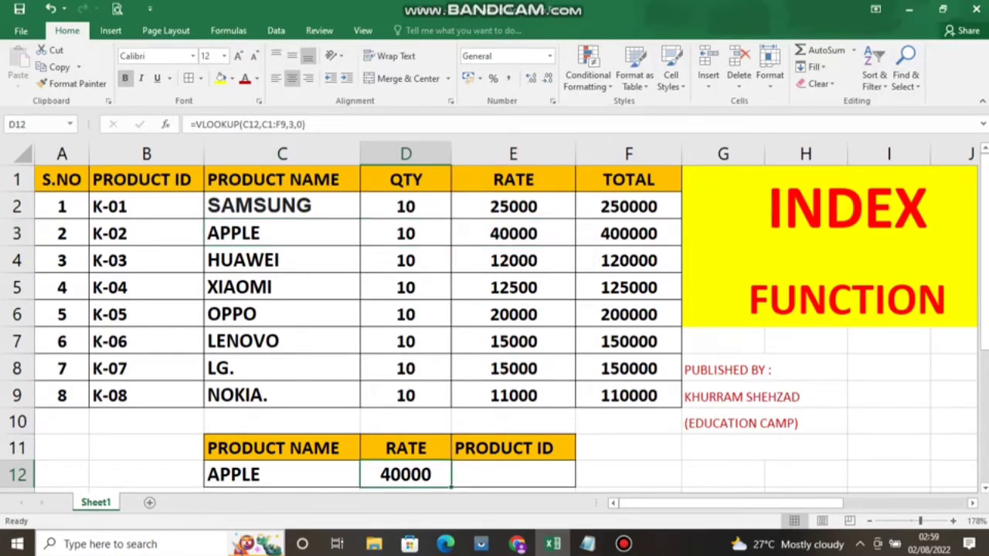
{"action": "key", "text": "F2"}
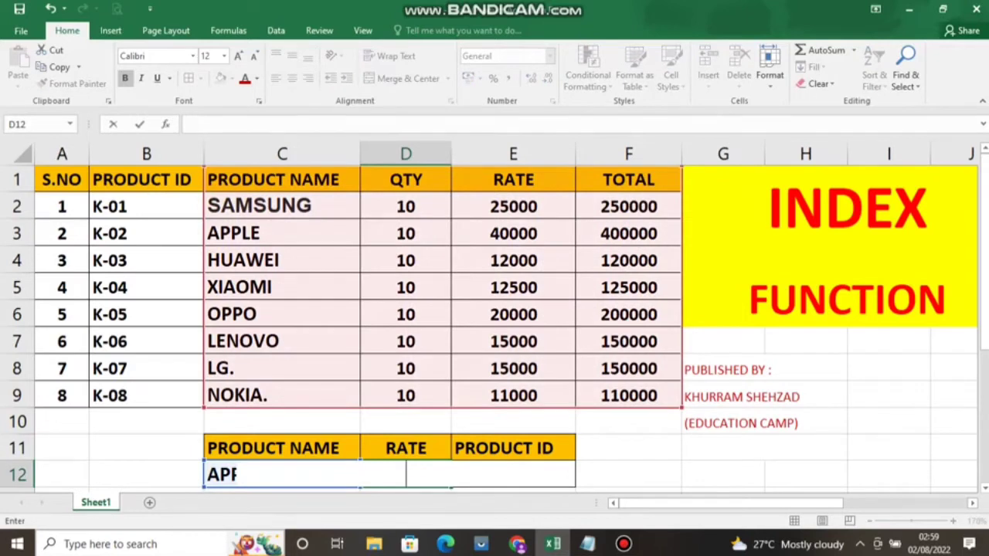
{"action": "key", "text": "Left"}
{"action": "key", "text": "BackSpace"}
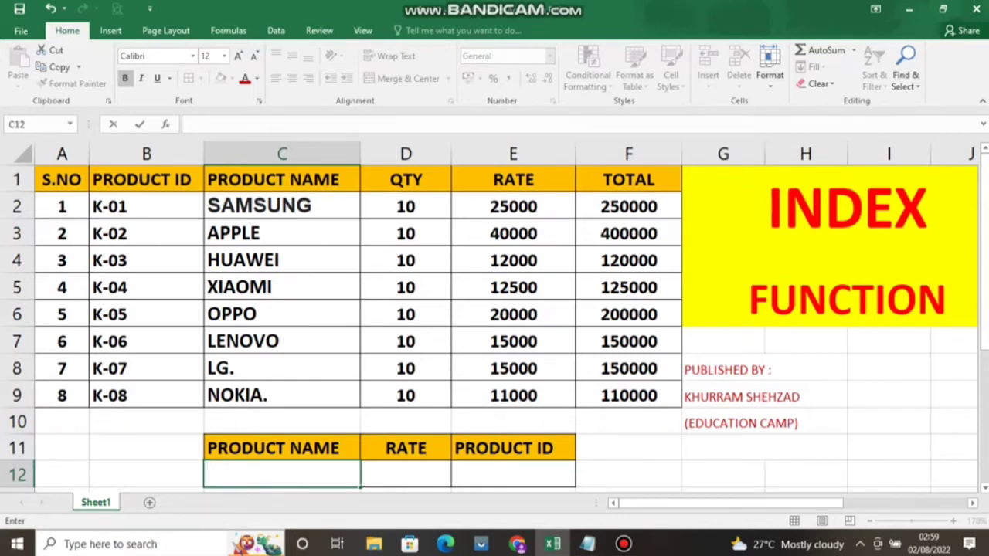
{"action": "left_click", "coordinate": [627, 448]}
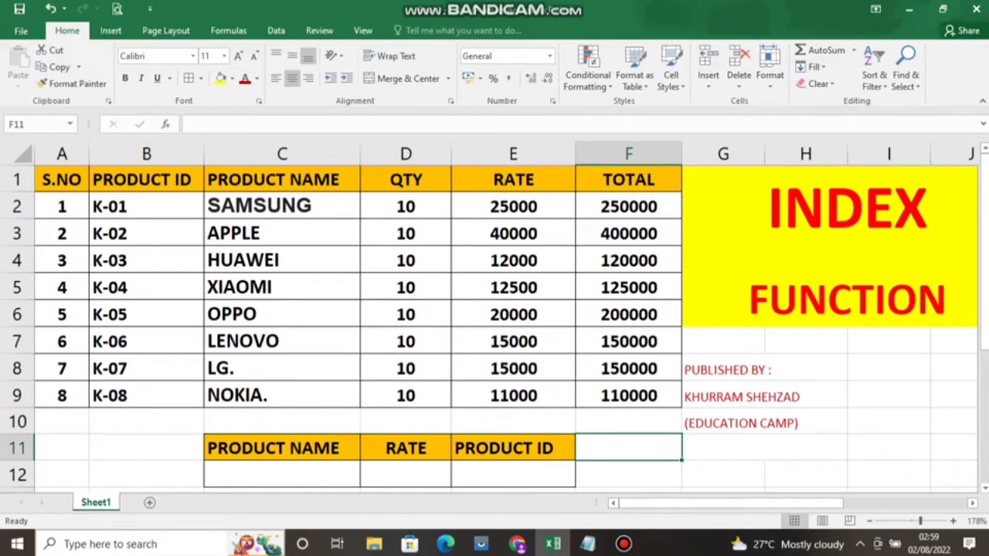
Start an INDEX formula in C12 under PRODUCT NAME with the product table A1:F9 as its array
{"action": "left_click", "coordinate": [282, 474]}
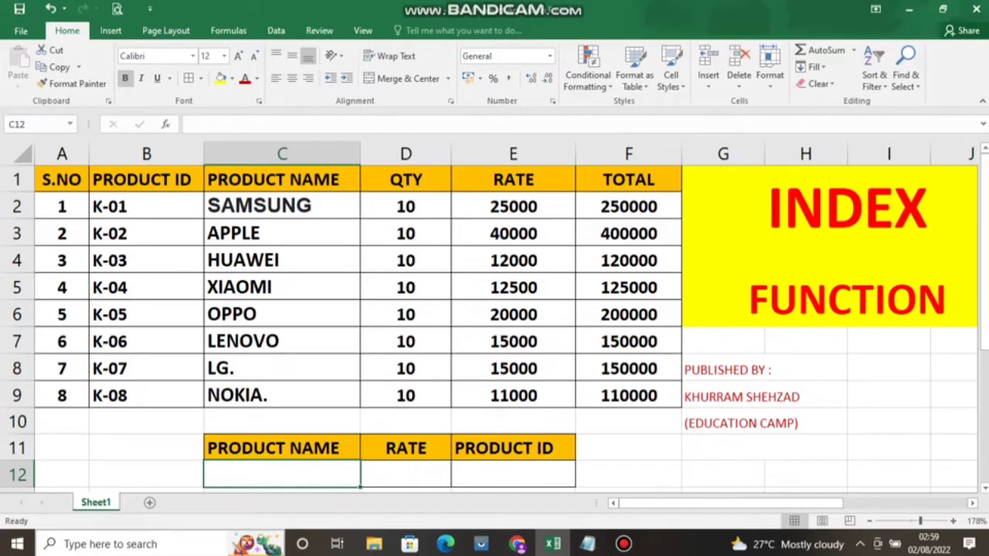
{"action": "type", "text": "="}
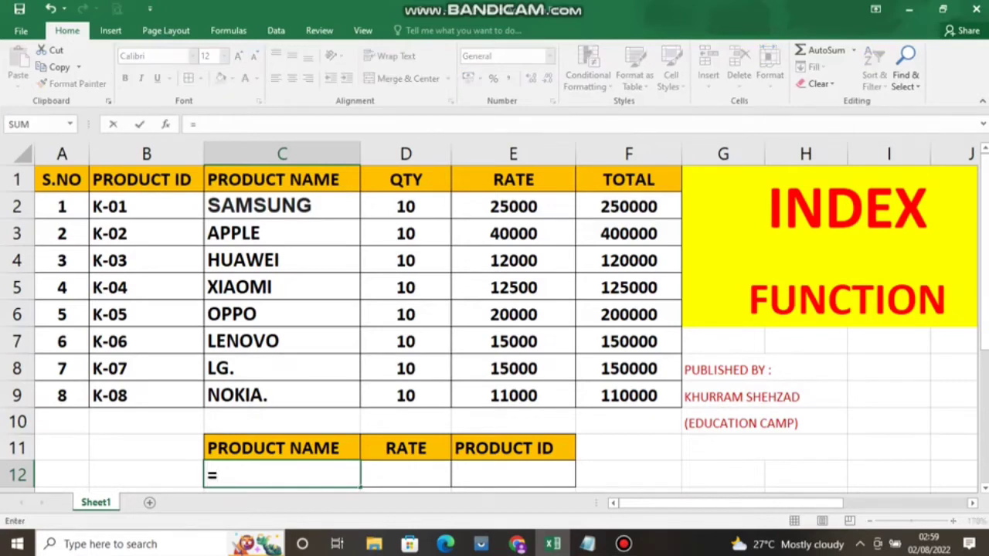
{"action": "type", "text": "I"}
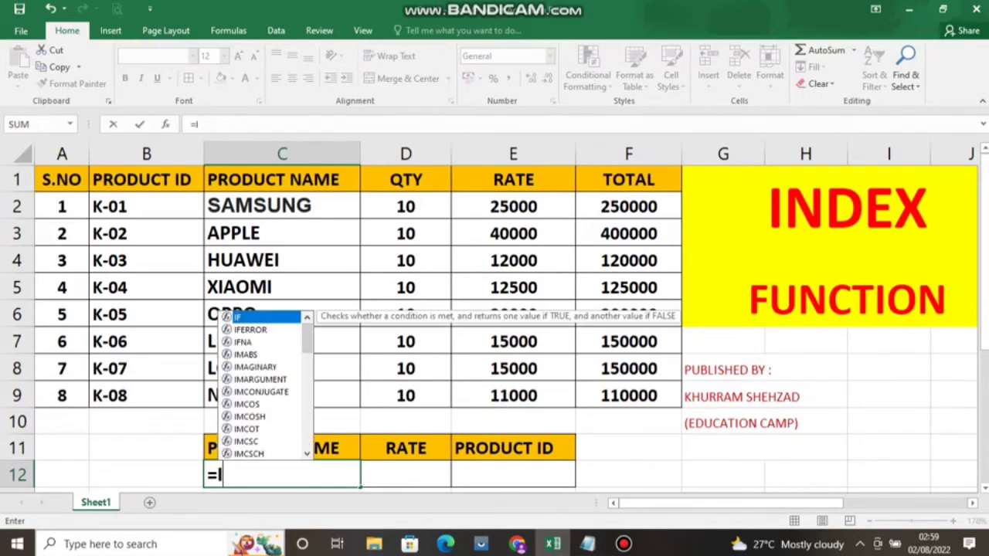
{"action": "type", "text": "ND"}
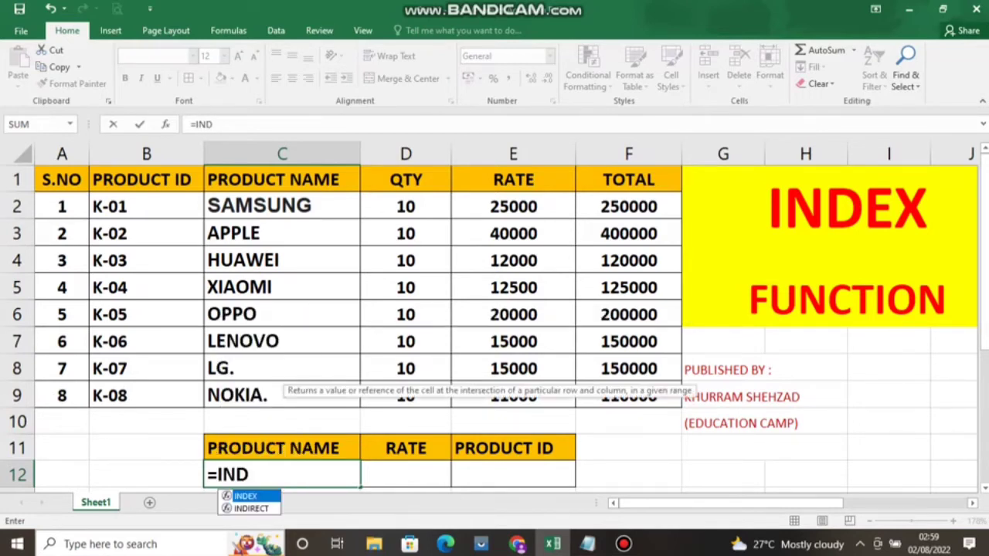
{"action": "type", "text": "EX"}
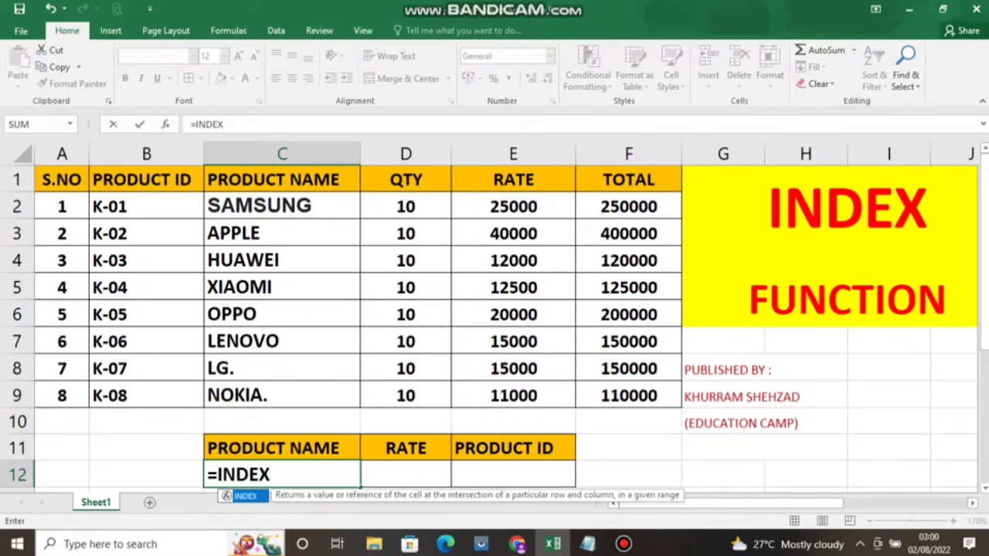
{"action": "type", "text": "("}
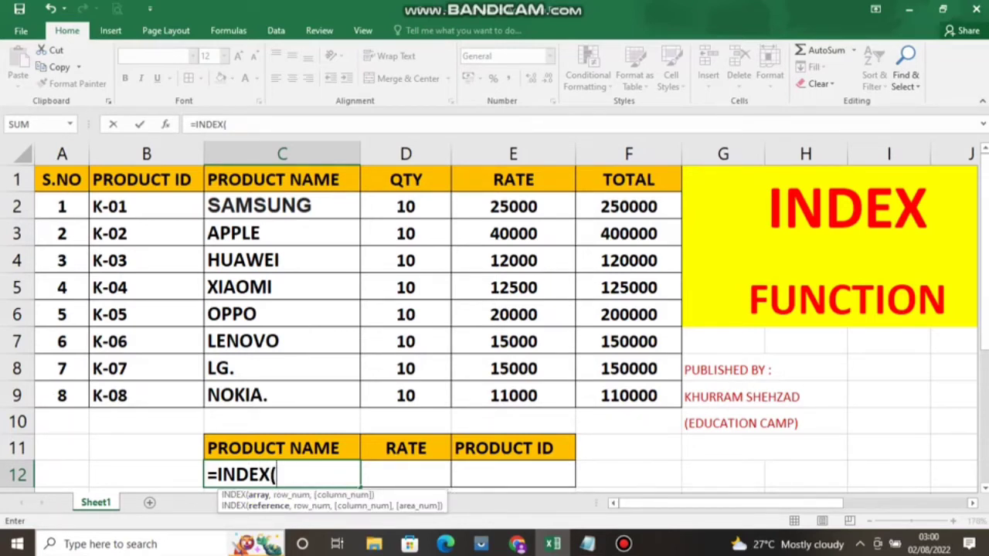
{"action": "left_click_drag", "start_coordinate": [62, 180], "coordinate": [680, 397]}
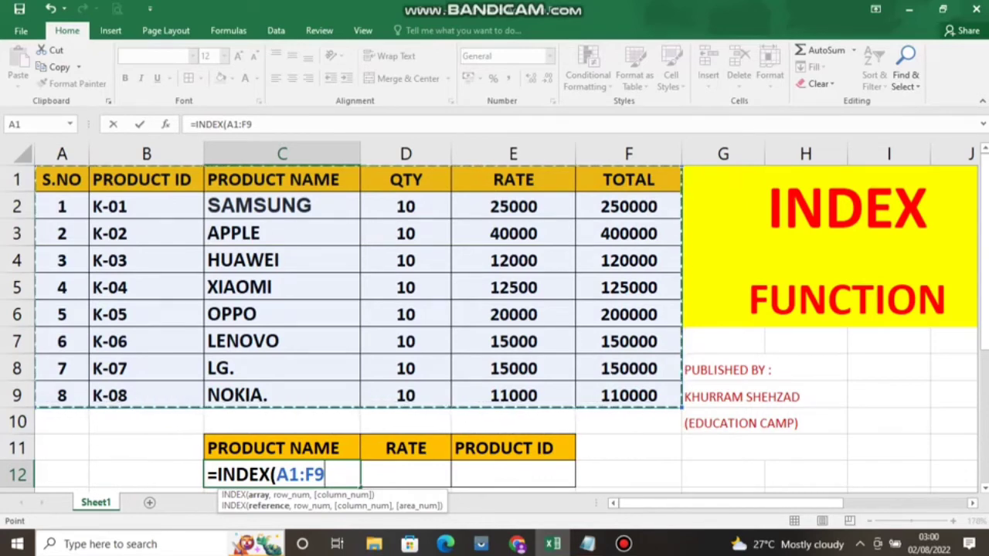
{"action": "type", "text": ","}
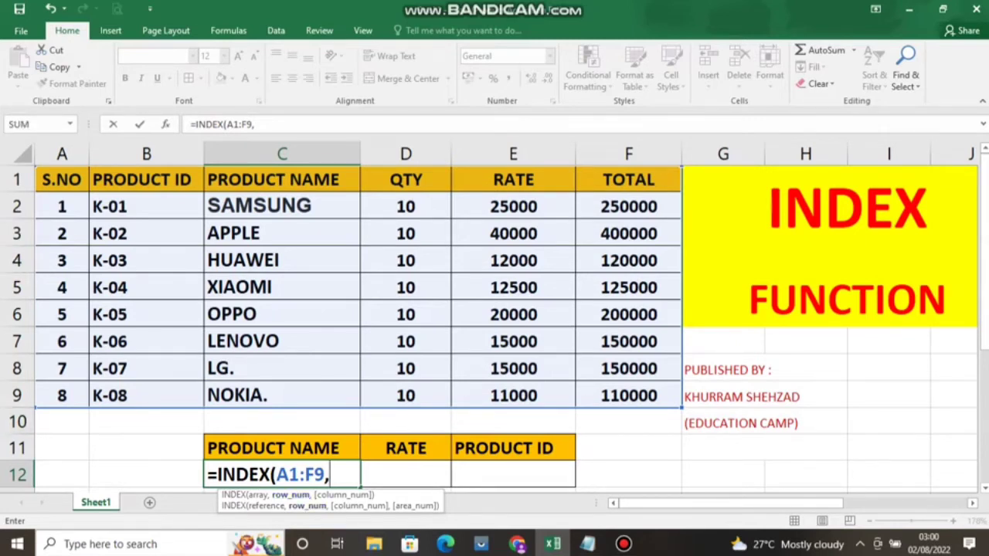
Try cell A1, then the range A1:C1, as the row argument of the INDEX formula in C12
{"action": "left_click", "coordinate": [62, 180]}
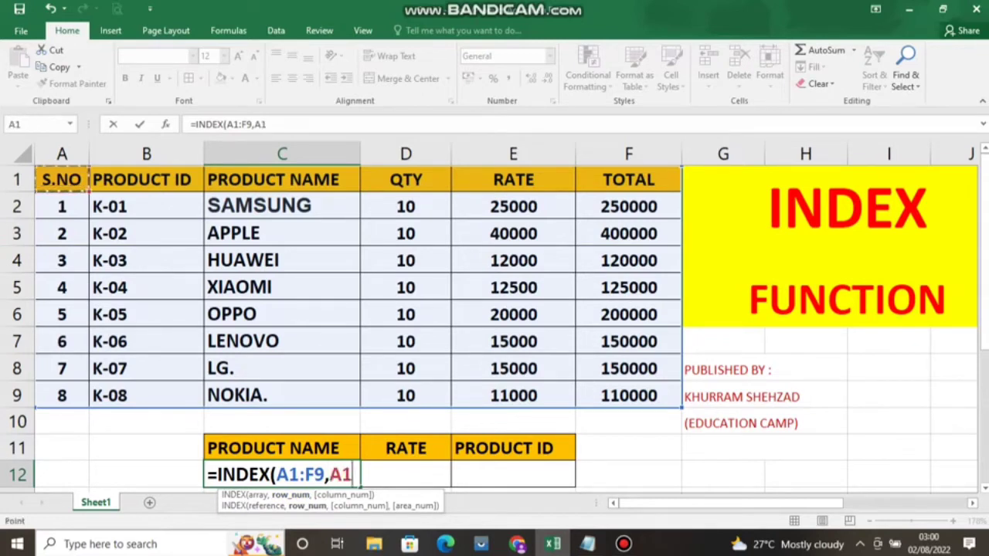
{"action": "key", "text": "Delete"}
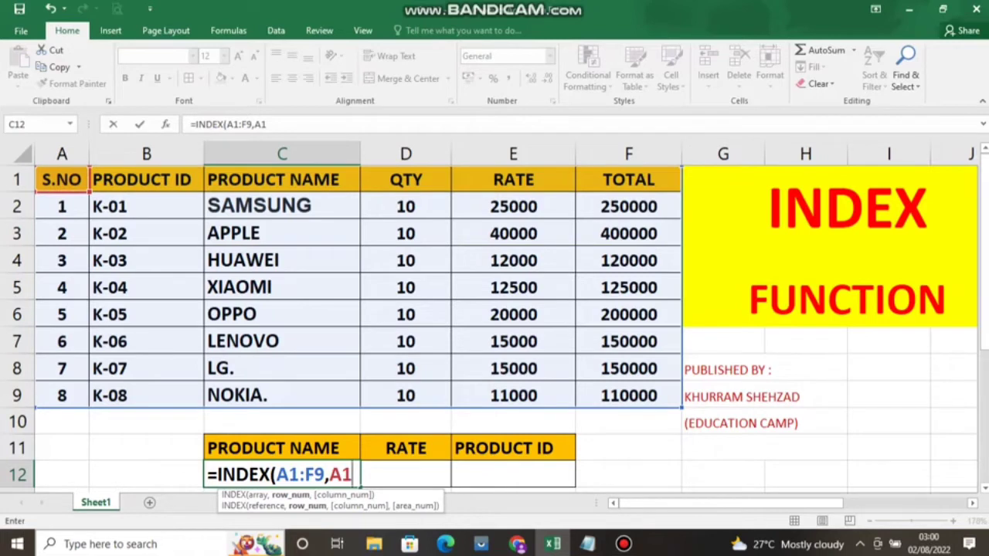
{"action": "left_click", "coordinate": [147, 179]}
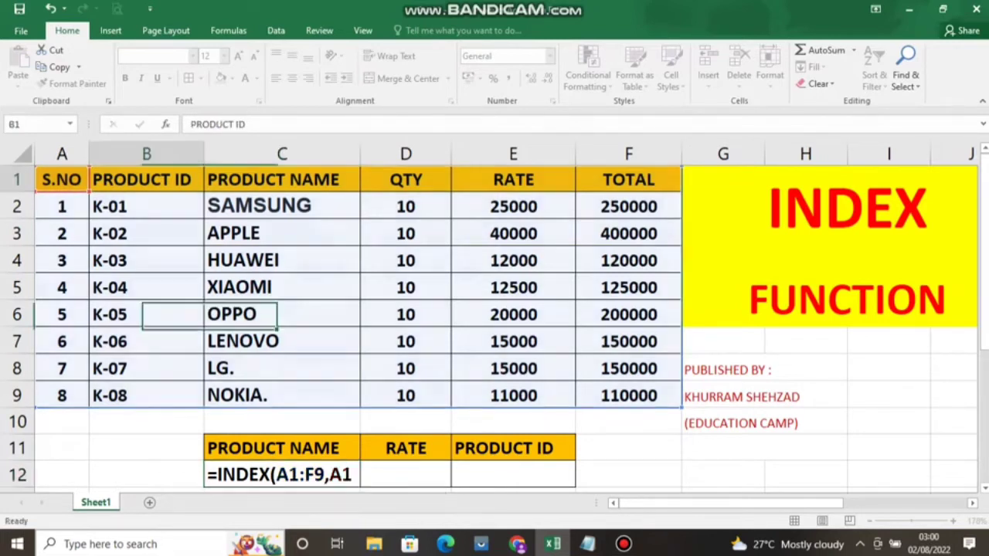
{"action": "left_click_drag", "start_coordinate": [147, 179], "coordinate": [63, 179]}
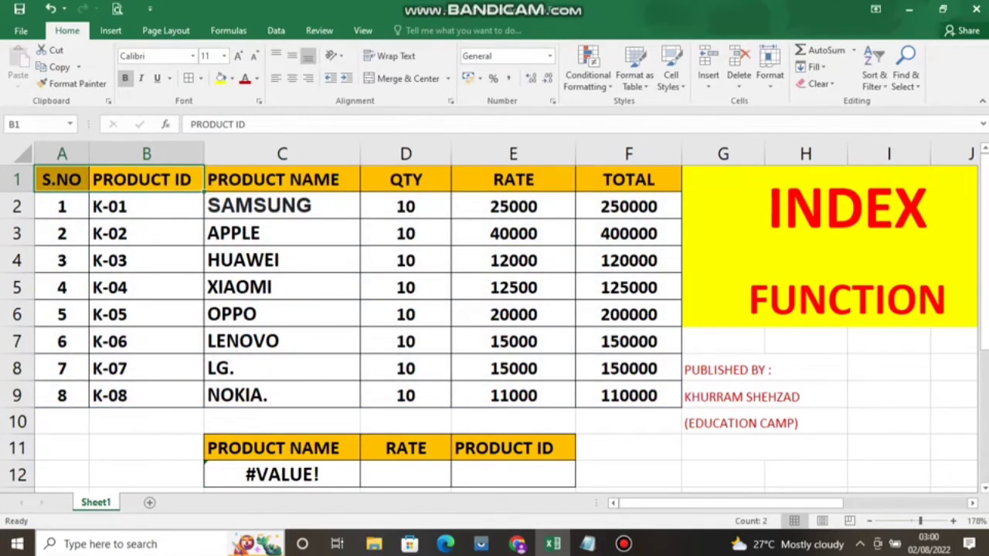
{"action": "left_click", "coordinate": [313, 475]}
{"action": "double_click", "coordinate": [313, 474]}
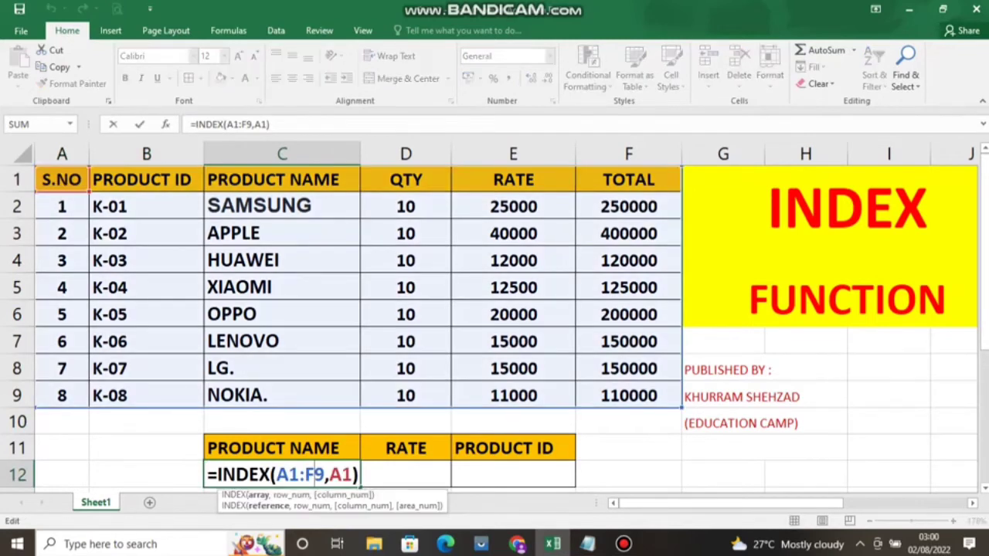
{"action": "left_click", "coordinate": [352, 474]}
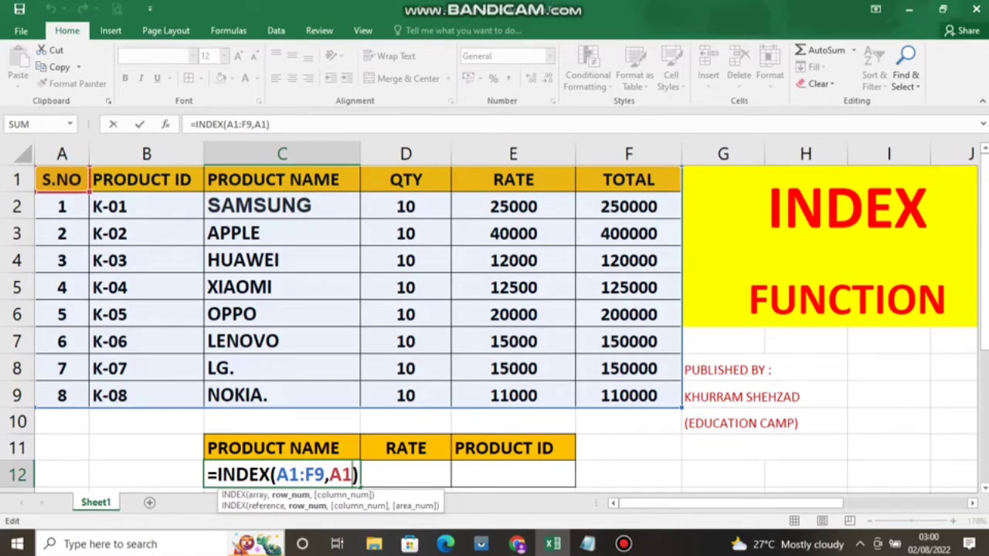
{"action": "left_click_drag", "start_coordinate": [90, 191], "coordinate": [255, 185]}
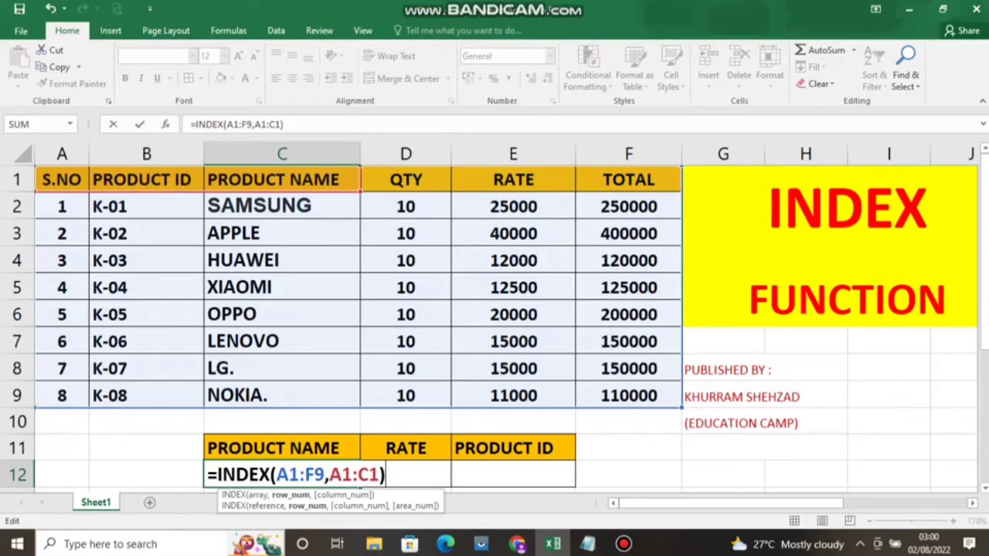
{"action": "key", "text": "Left"}
{"action": "key", "text": "BackSpace"}
{"action": "key", "text": "BackSpace"}
{"action": "key", "text": "BackSpace"}
{"action": "key", "text": "BackSpace"}
{"action": "key", "text": "BackSpace"}
Complete the INDEX formula in C12 with row number 3 and column number 3
{"action": "type", "text": "3"}
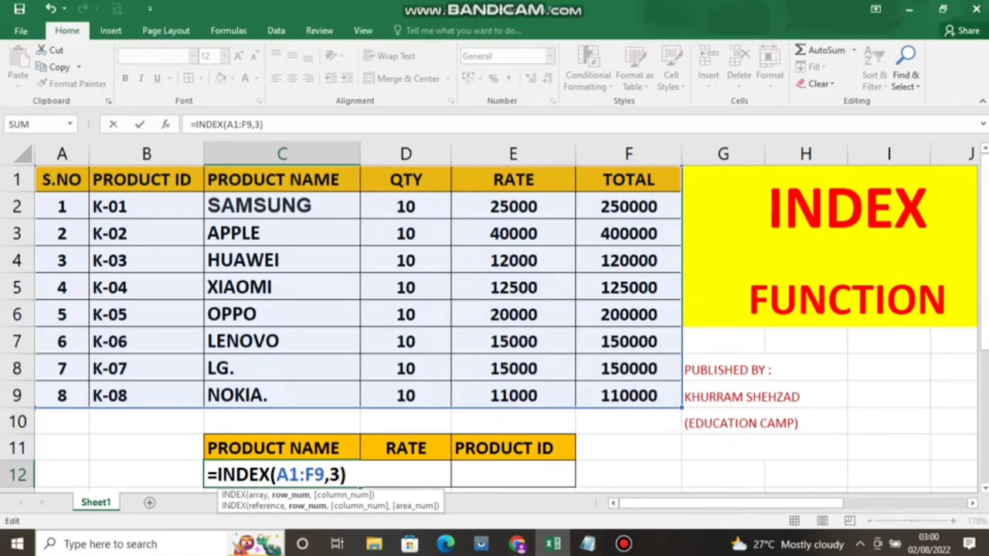
{"action": "type", "text": ","}
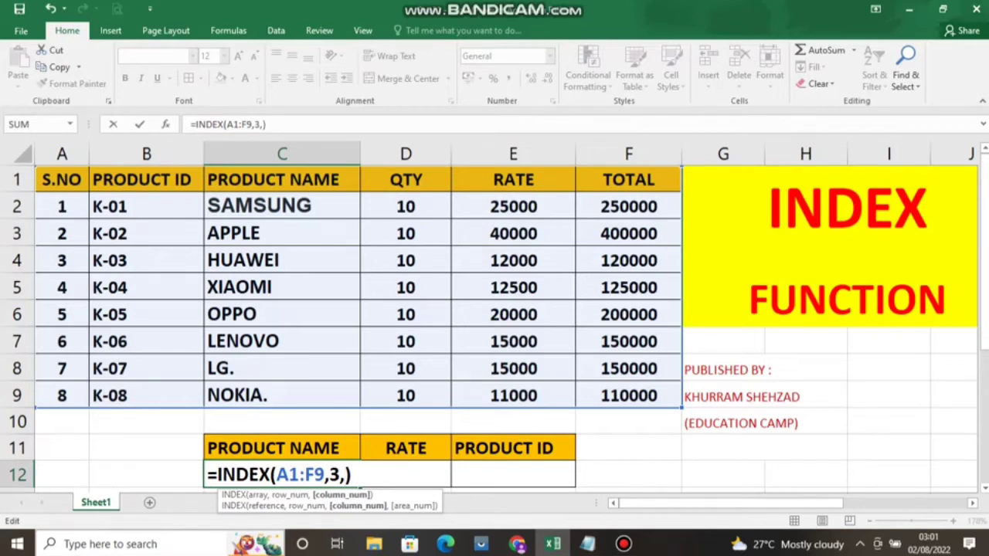
{"action": "type", "text": "3"}
{"action": "key", "text": "Return"}
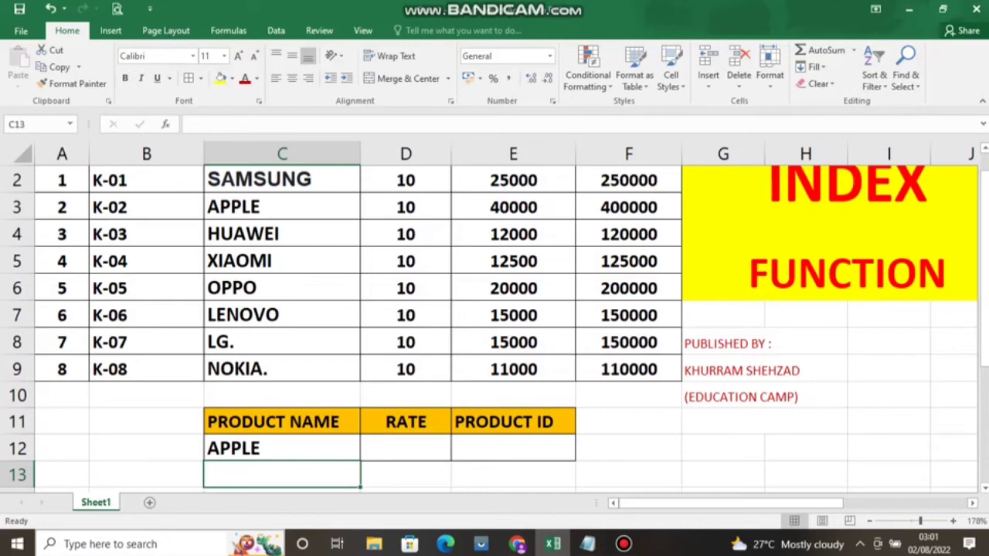
Start an INDEX formula in D12 under RATE
{"action": "left_click", "coordinate": [405, 448]}
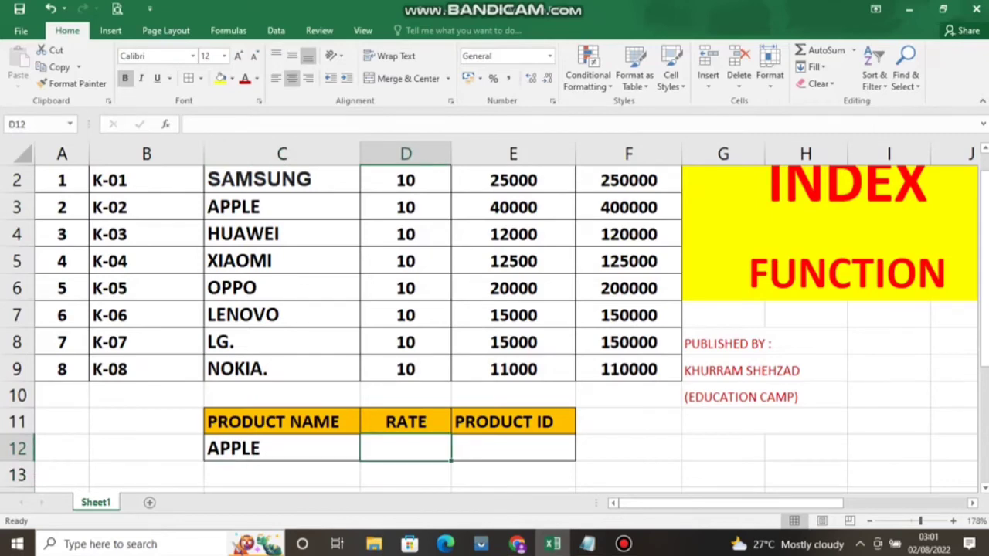
{"action": "scroll", "coordinate": [494, 327], "scroll_direction": "up", "scroll_amount": 1}
{"action": "type", "text": "="}
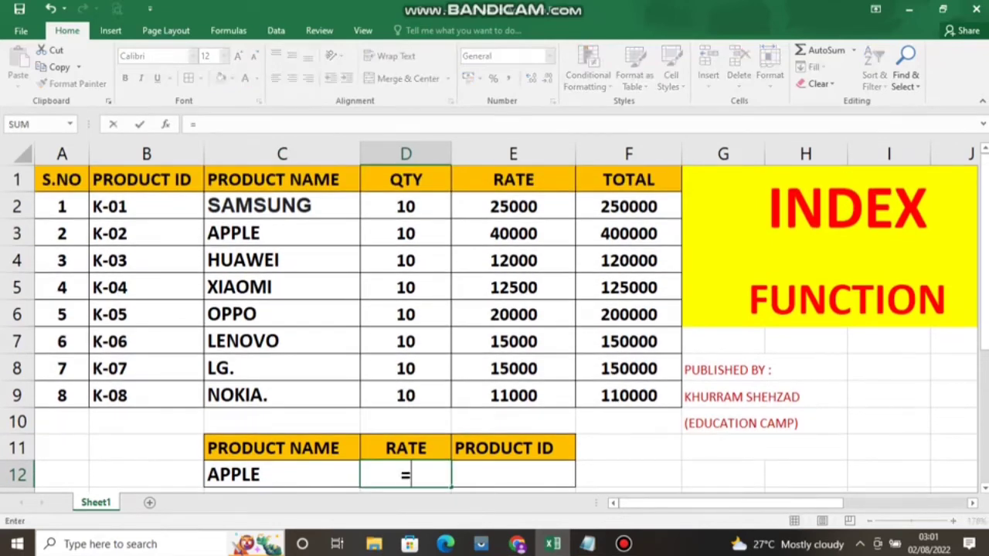
{"action": "type", "text": "INDE"}
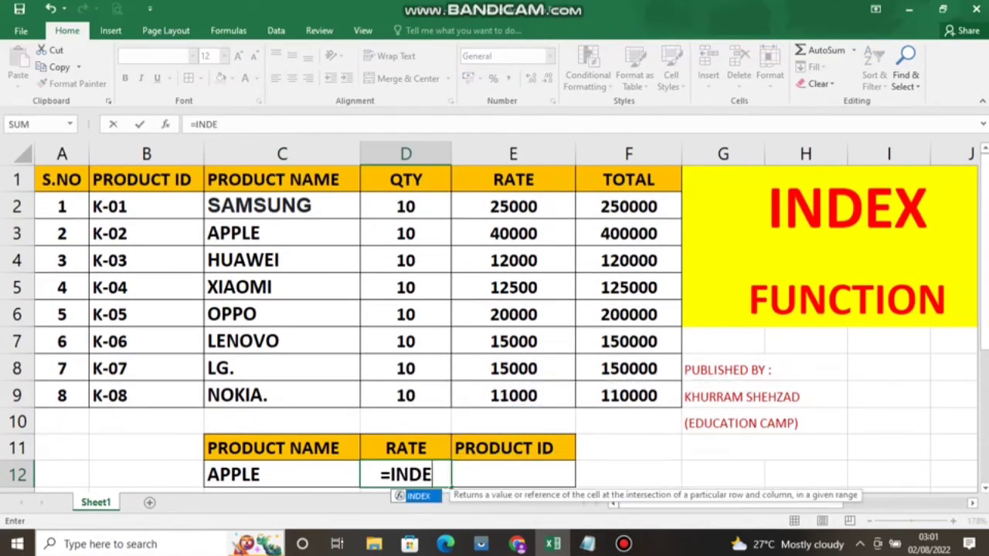
{"action": "type", "text": "X("}
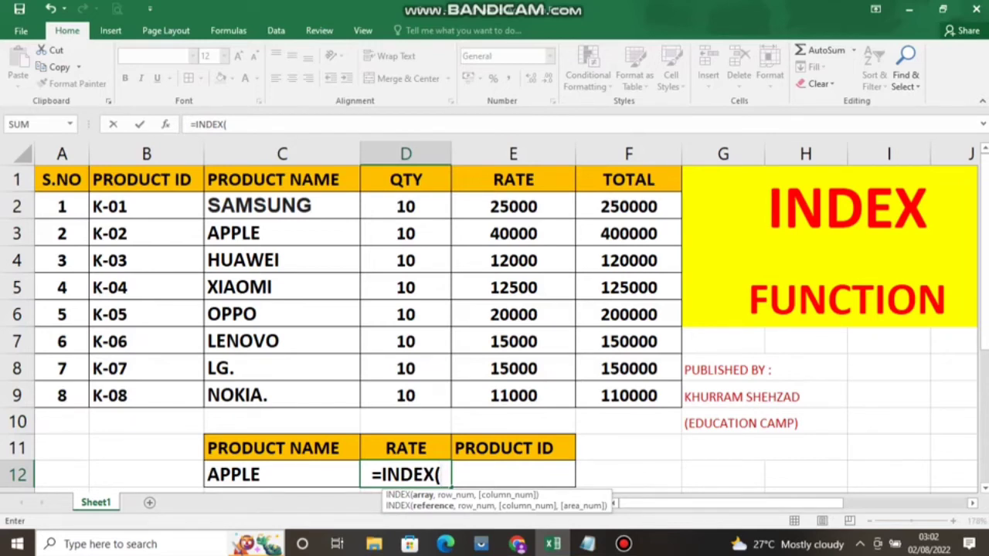
{"action": "left_click", "coordinate": [62, 206]}
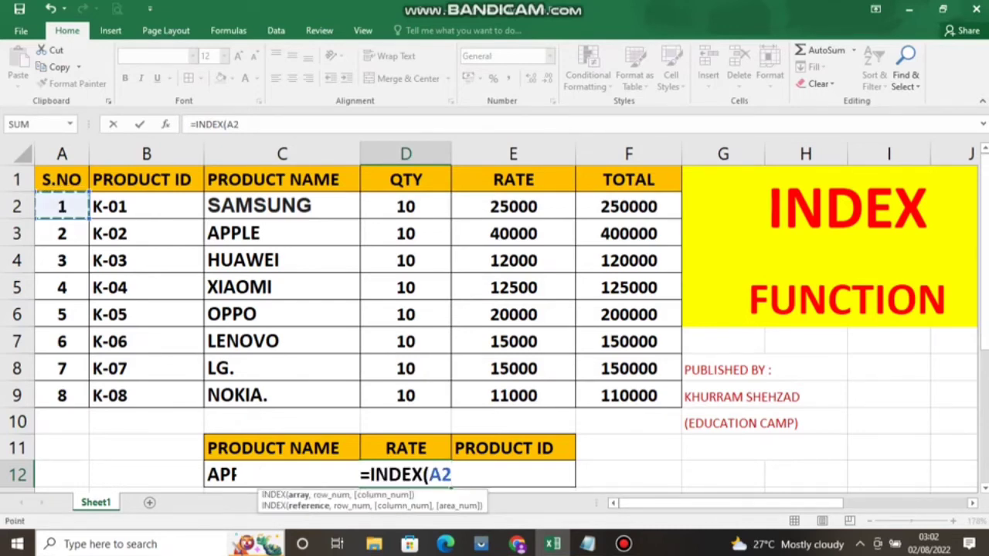
{"action": "left_click_drag", "start_coordinate": [61, 219], "coordinate": [61, 476]}
{"action": "key", "text": "BackSpace"}
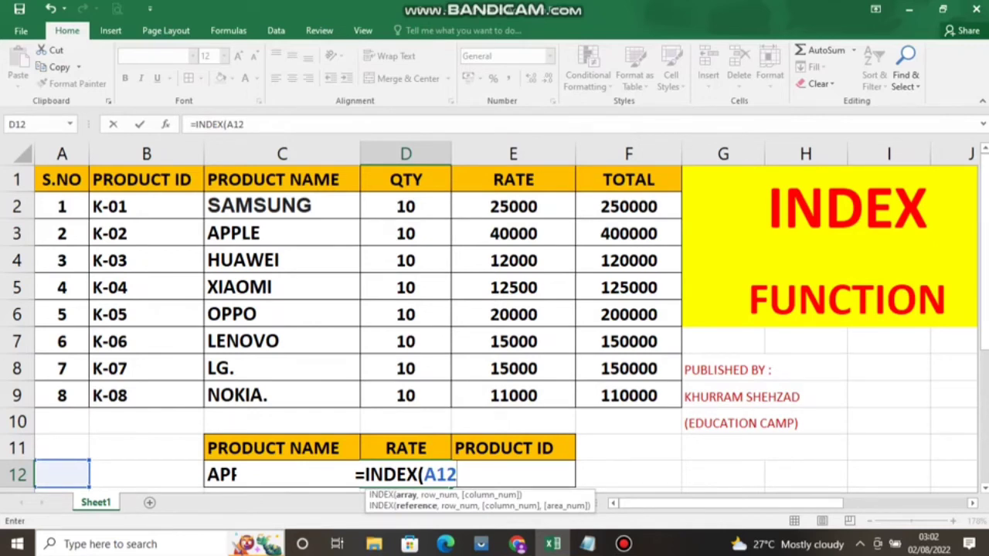
{"action": "double_click", "coordinate": [439, 475]}
{"action": "key", "text": "BackSpace"}
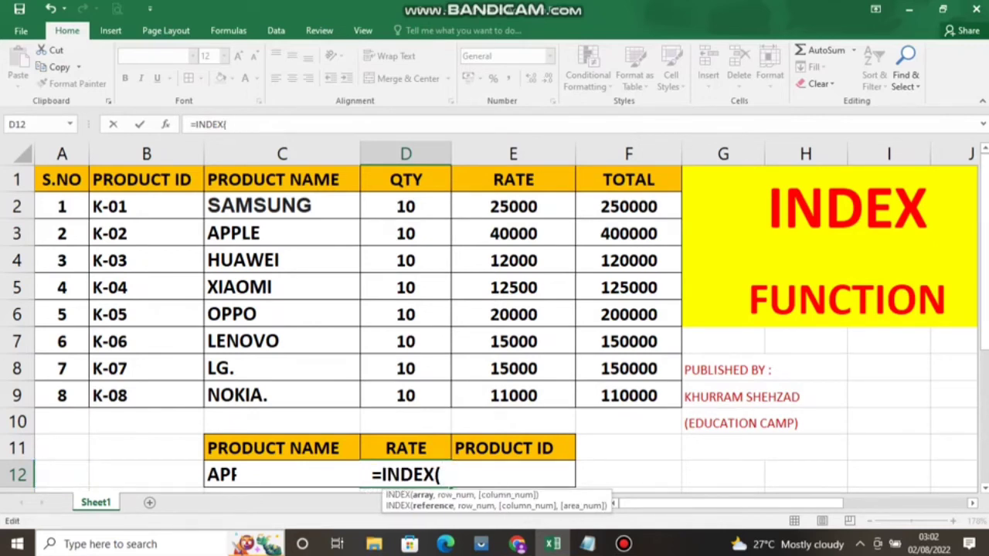
Use the table data A2:F9, without the header row, as the array of the INDEX formula in D12
{"action": "left_click_drag", "start_coordinate": [62, 206], "coordinate": [432, 317]}
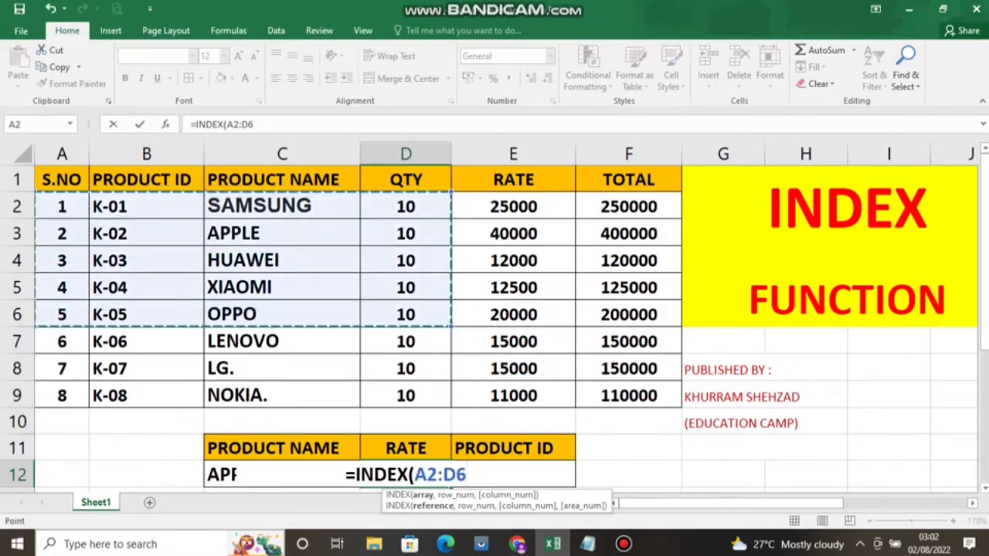
{"action": "key", "text": "shift+Right"}
{"action": "left_click_drag", "start_coordinate": [584, 330], "coordinate": [687, 409]}
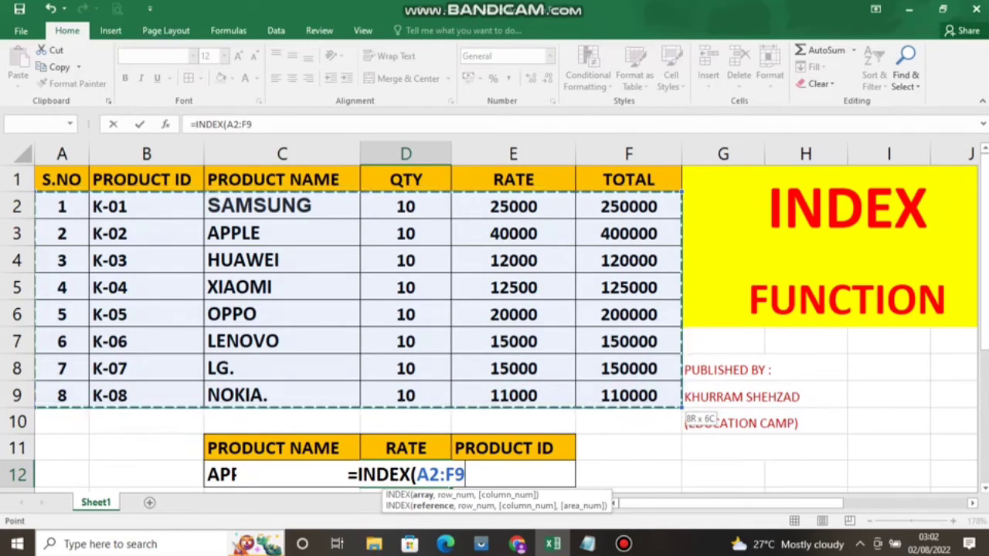
{"action": "type", "text": ","}
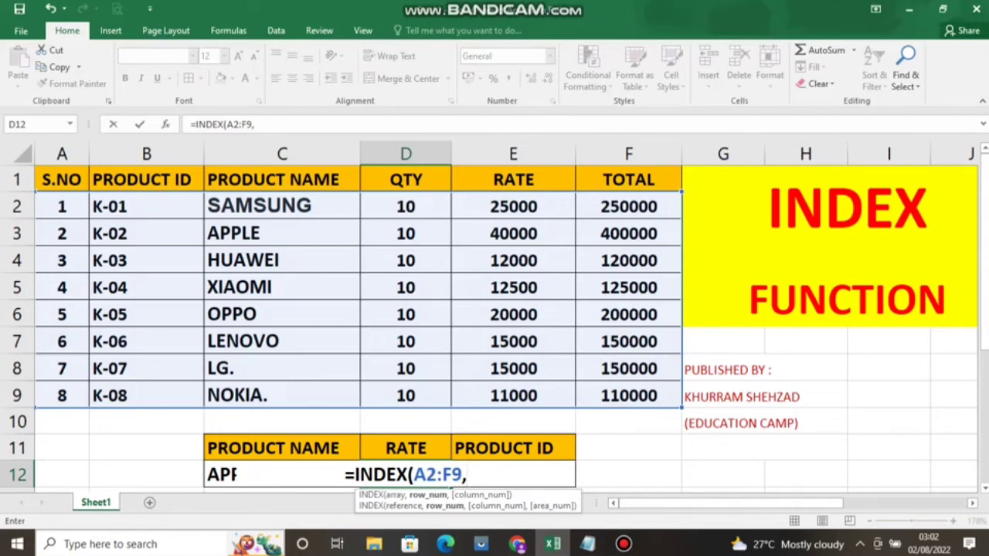
{"action": "left_click_drag", "start_coordinate": [62, 234], "coordinate": [575, 245]}
{"action": "key", "text": "BackSpace"}
{"action": "key", "text": "BackSpace"}
{"action": "key", "text": "BackSpace"}
{"action": "key", "text": "BackSpace"}
{"action": "key", "text": "BackSpace"}
Complete the INDEX formula in D12 with row number 5 and column number 2
{"action": "type", "text": "5"}
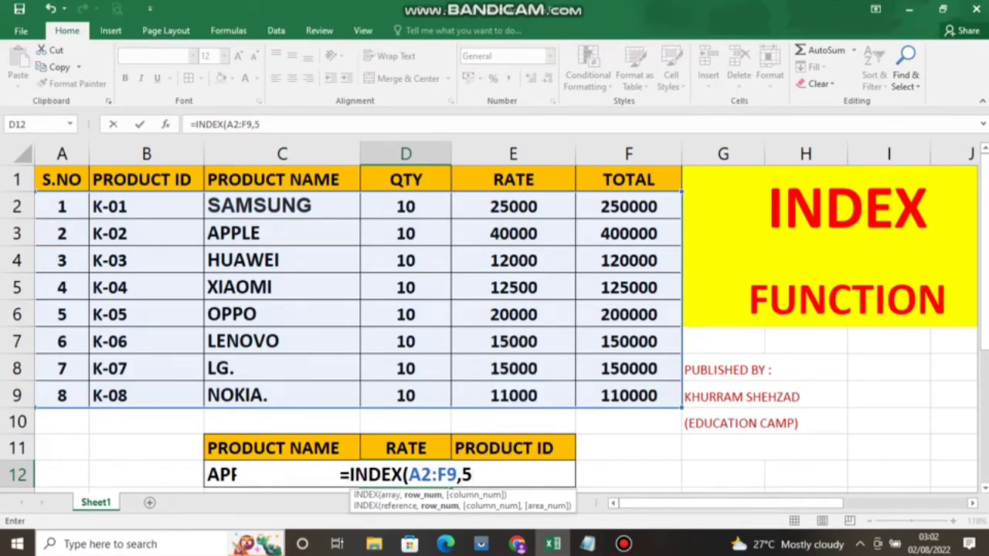
{"action": "type", "text": ","}
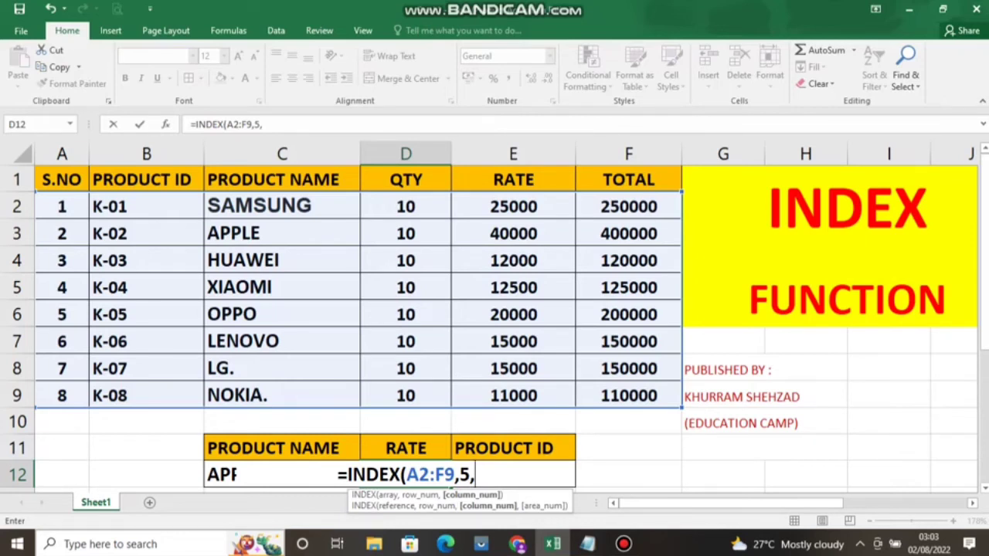
{"action": "type", "text": "2"}
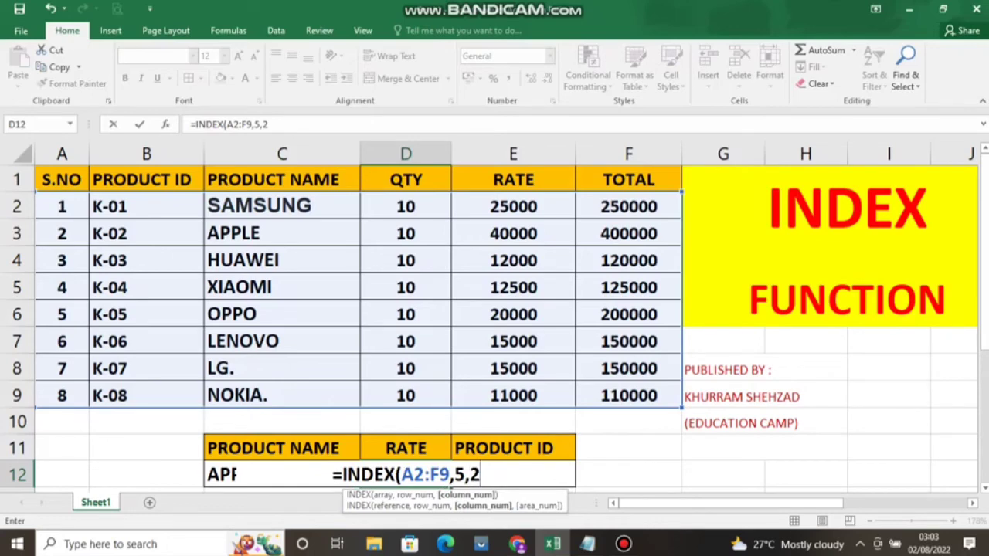
{"action": "type", "text": ")"}
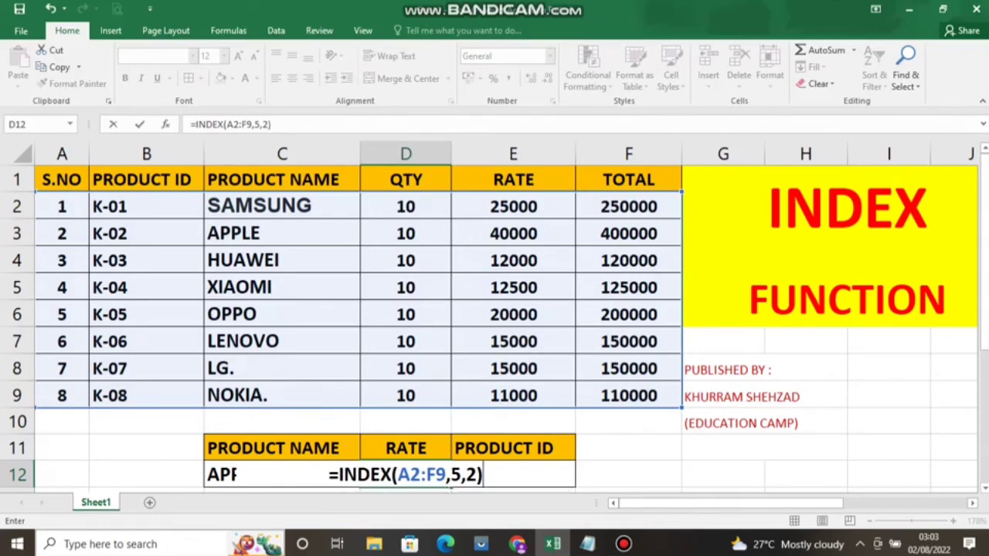
{"action": "key", "text": "Return"}
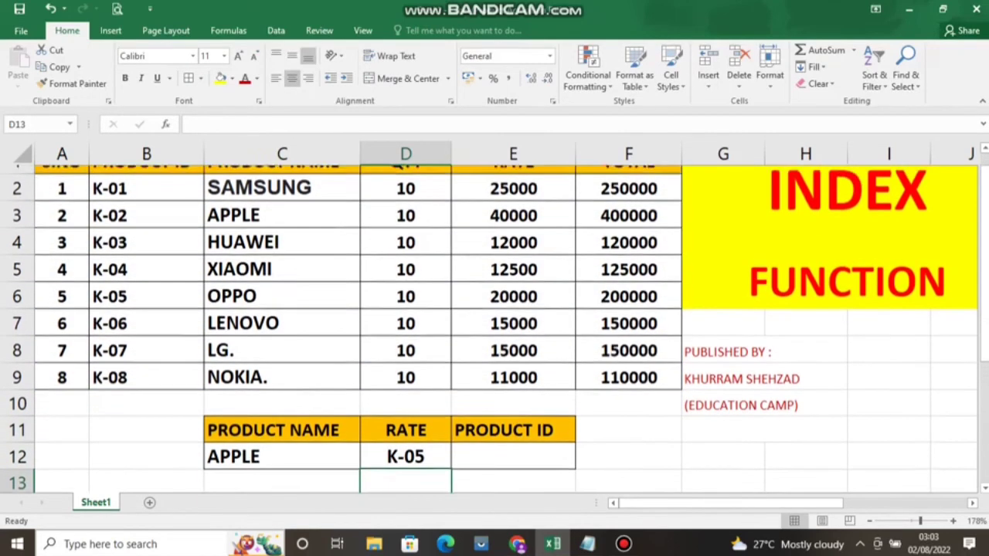
Correct the INDEX formula in D12 to use row number 2 and column number 5
{"action": "scroll", "coordinate": [494, 324], "scroll_direction": "up", "scroll_amount": 1}
{"action": "left_click", "coordinate": [405, 474]}
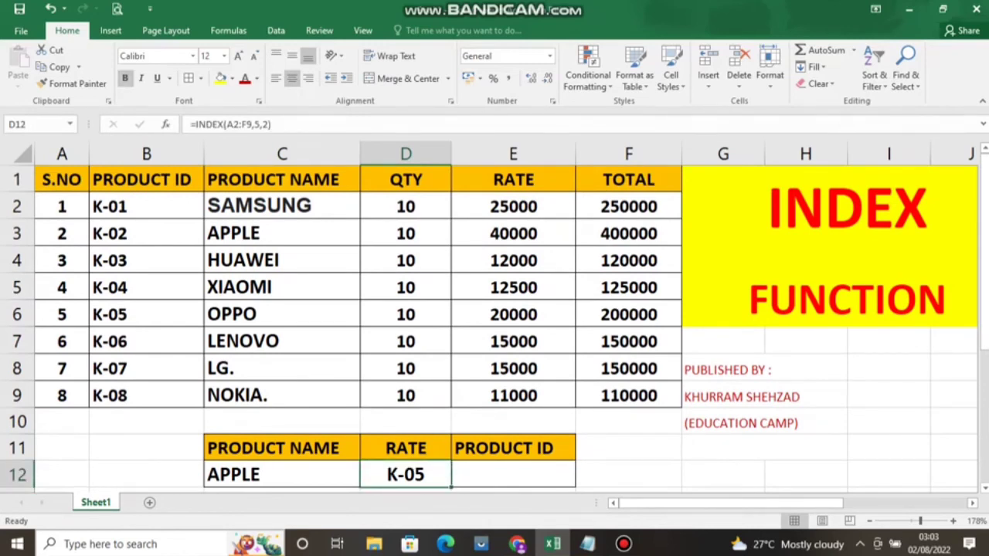
{"action": "key", "text": "F2"}
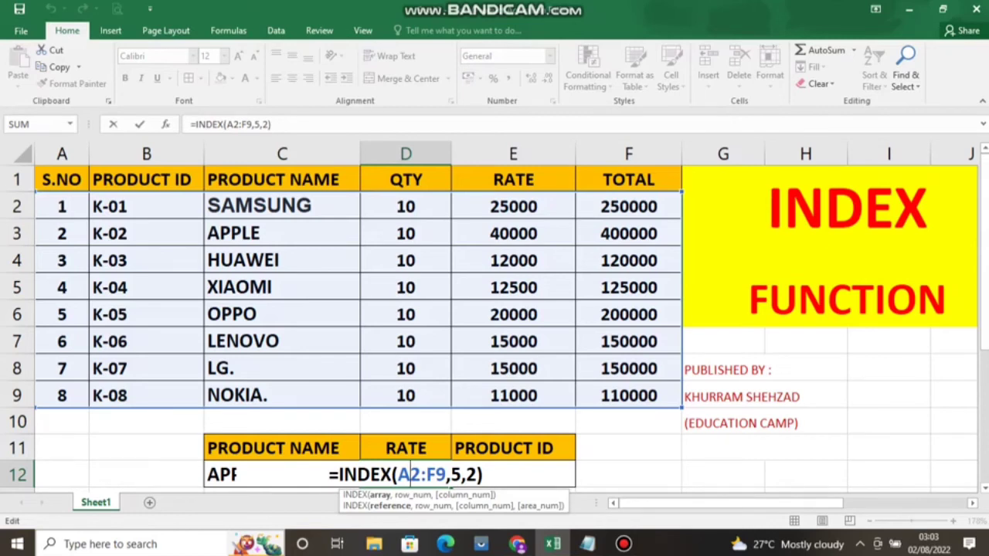
{"action": "left_click", "coordinate": [462, 474]}
{"action": "key", "text": "BackSpace"}
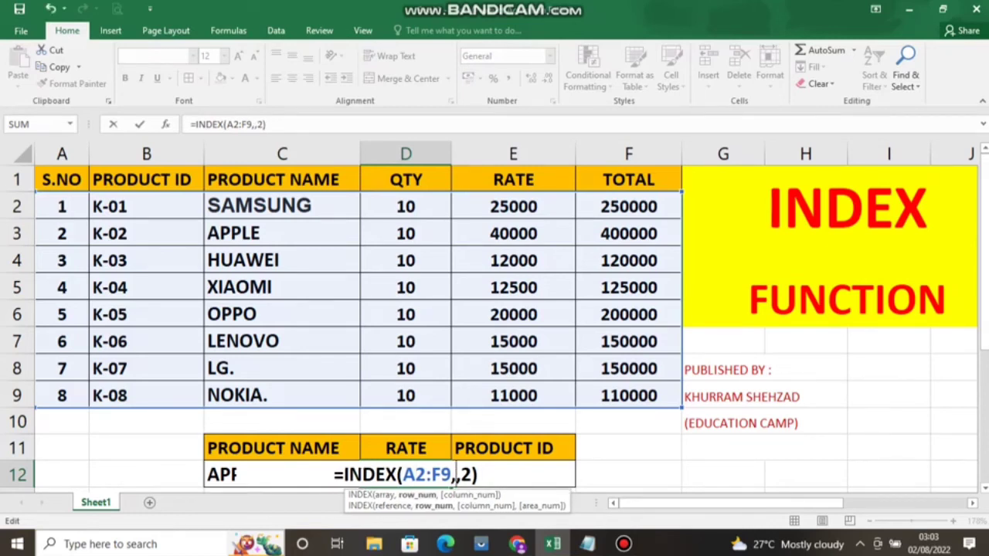
{"action": "type", "text": "2"}
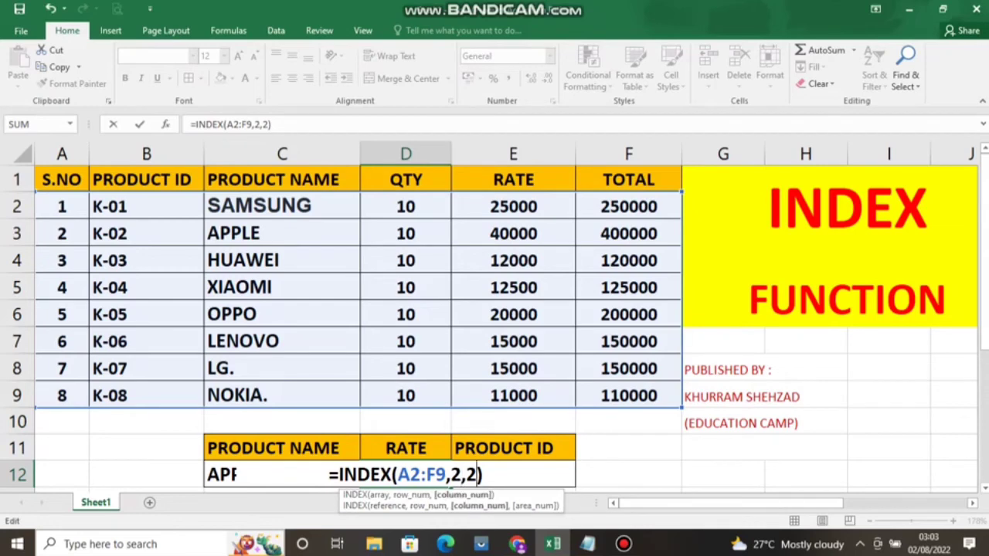
{"action": "key", "text": "BackSpace"}
{"action": "type", "text": "5"}
{"action": "key", "text": "Return"}
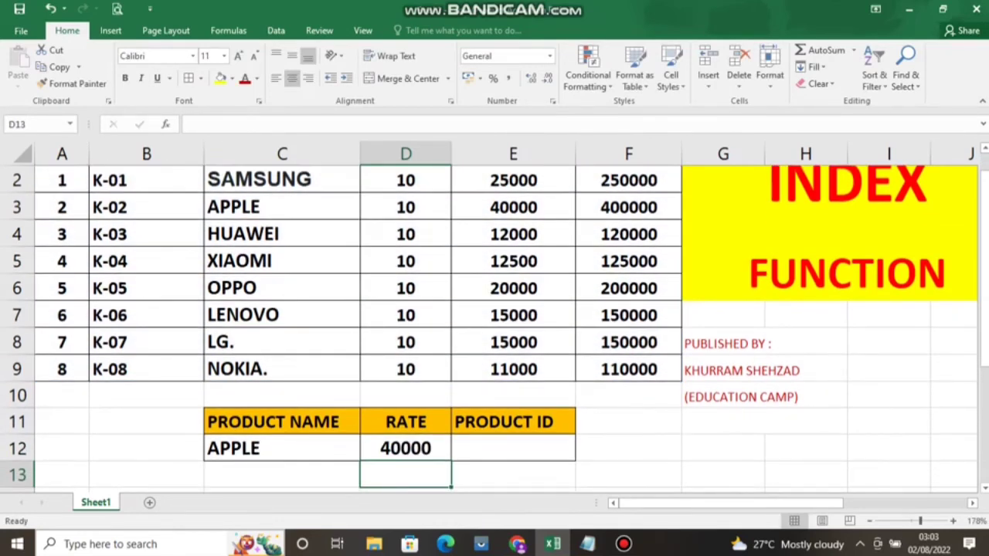
Start an INDEX formula in E12 under PRODUCT ID
{"action": "scroll", "coordinate": [494, 325], "scroll_direction": "down", "scroll_amount": 1}
{"action": "scroll", "coordinate": [494, 324], "scroll_direction": "up", "scroll_amount": 1}
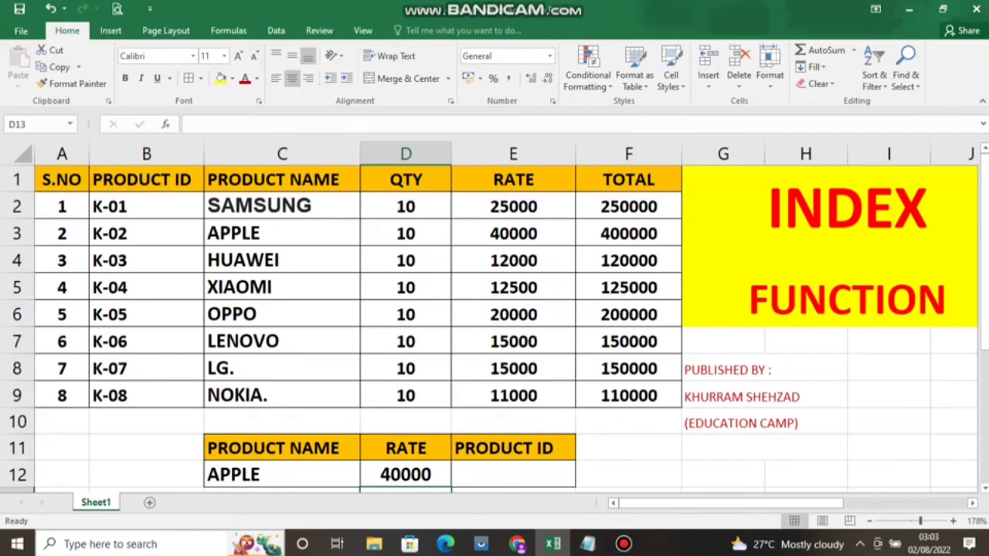
{"action": "left_click", "coordinate": [513, 474]}
{"action": "type", "text": "="}
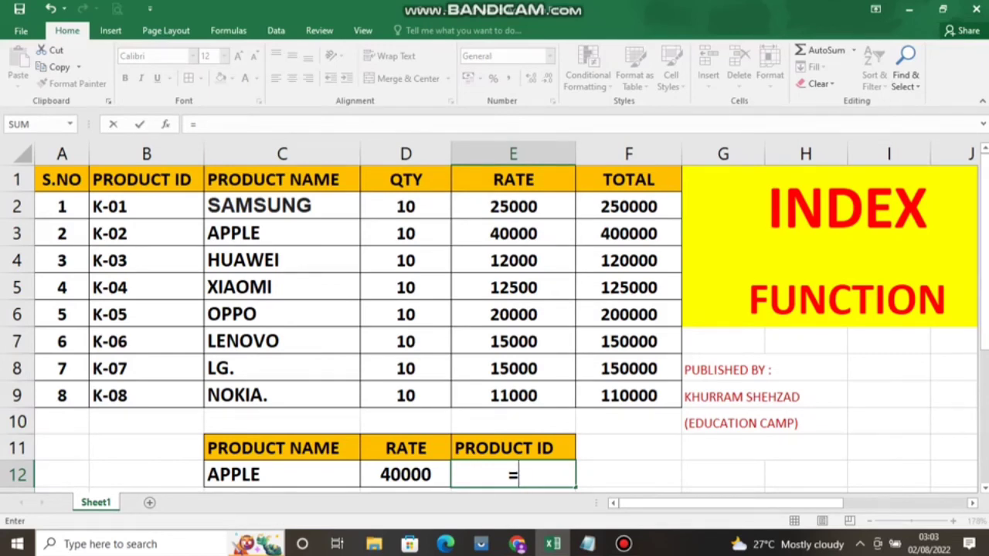
{"action": "type", "text": "INDE"}
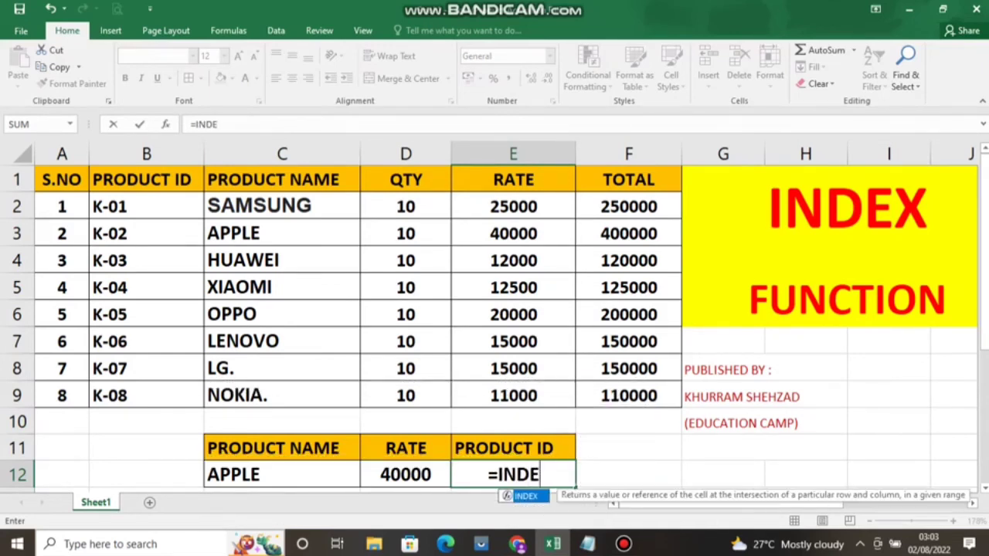
{"action": "type", "text": "X("}
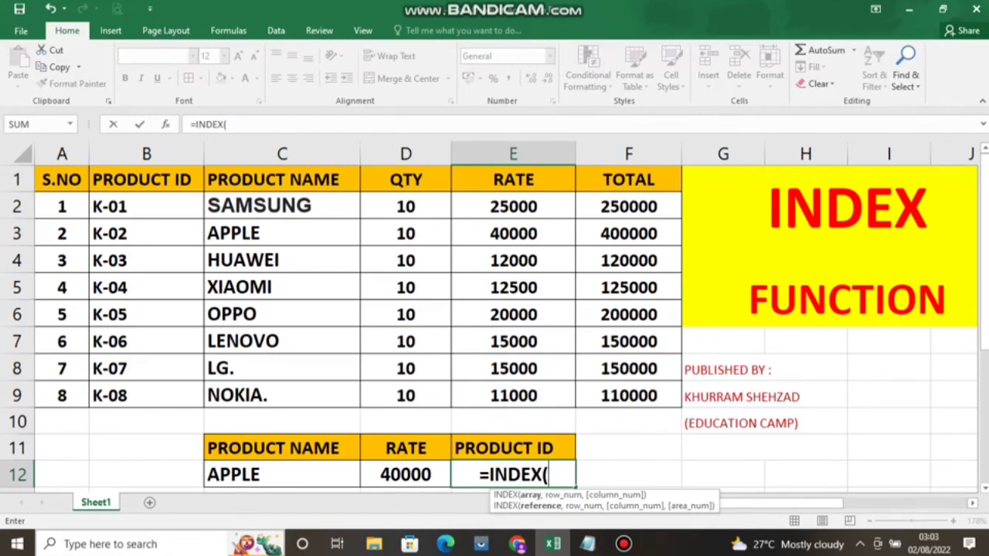
Complete the INDEX formula in E12 with array A2:F9, row number 2 and column number 2
{"action": "left_click_drag", "start_coordinate": [62, 206], "coordinate": [628, 395]}
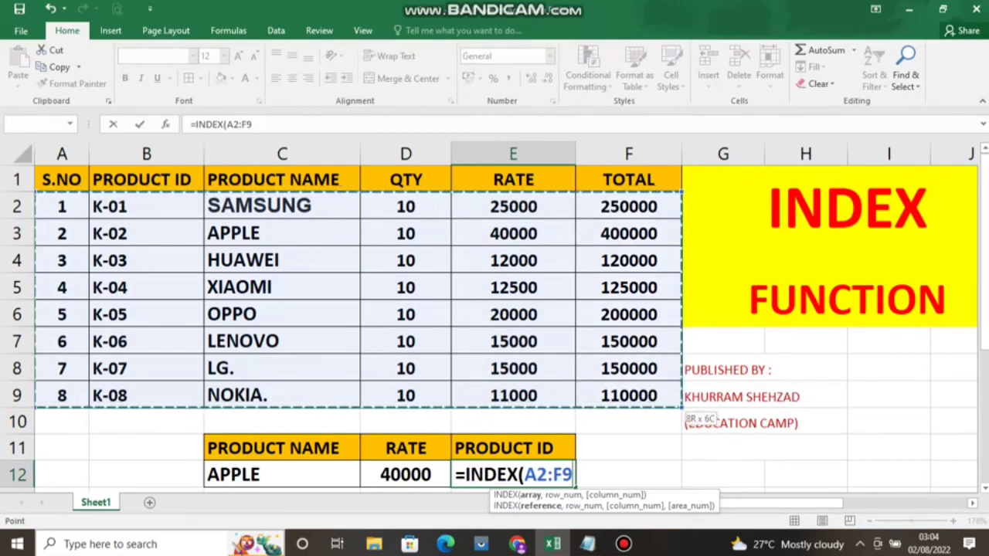
{"action": "type", "text": ","}
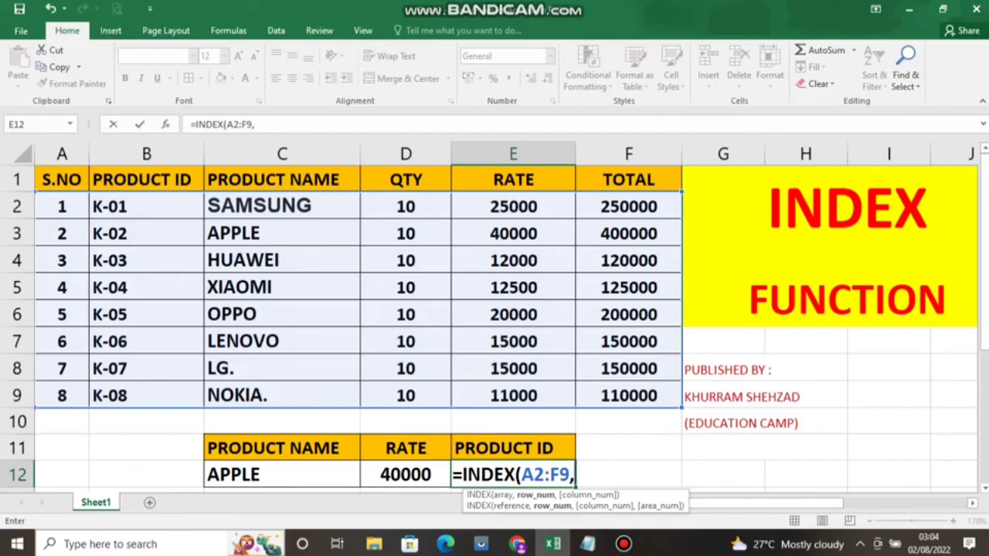
{"action": "type", "text": "2,"}
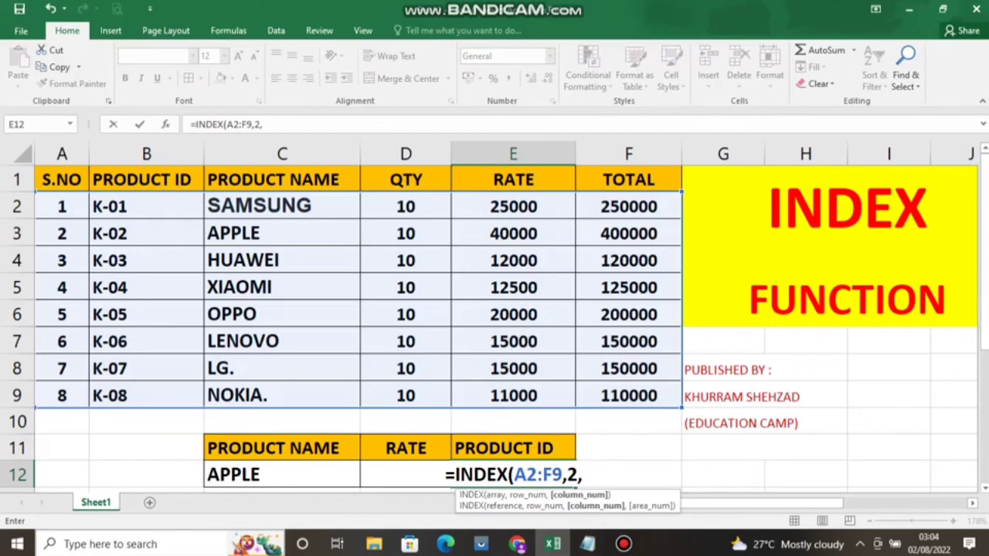
{"action": "type", "text": "2)"}
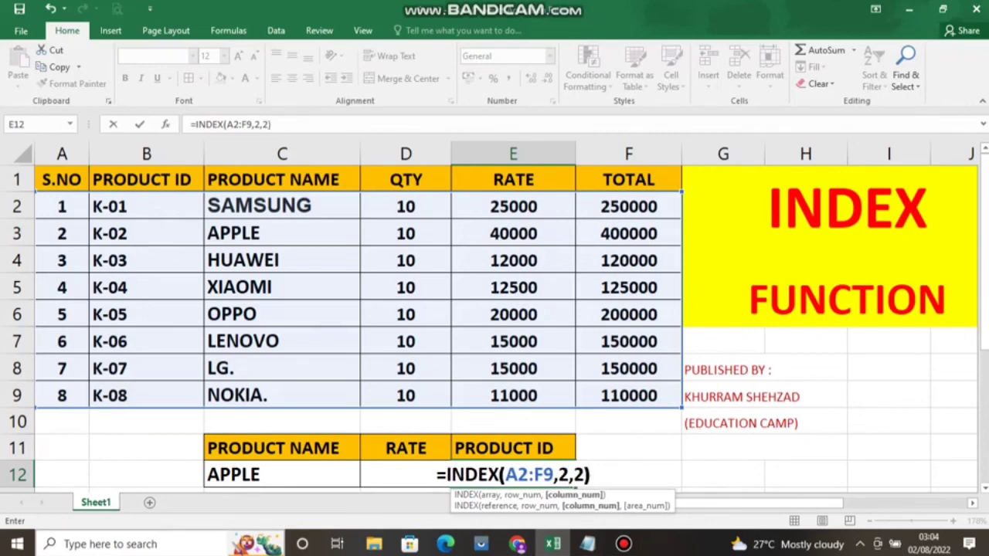
{"action": "key", "text": "Return"}
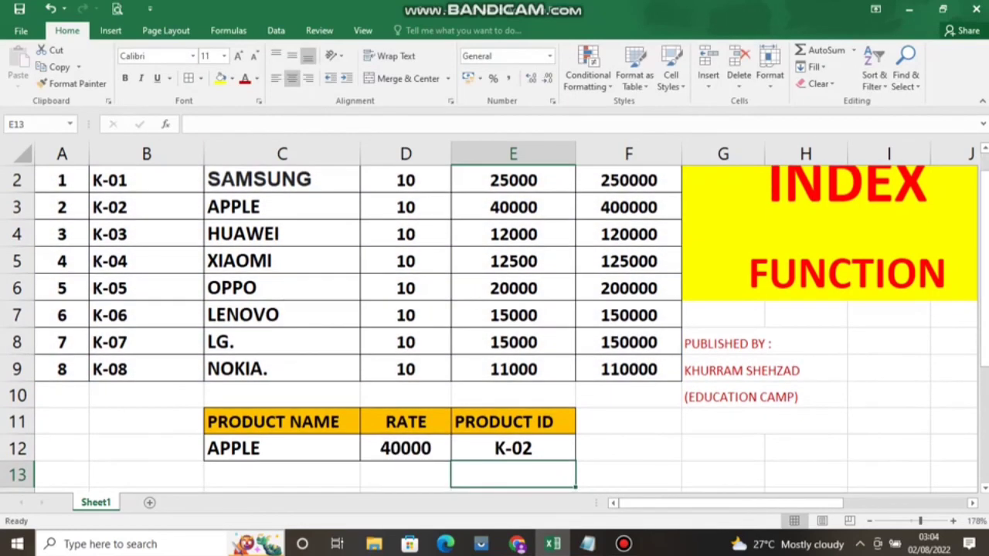